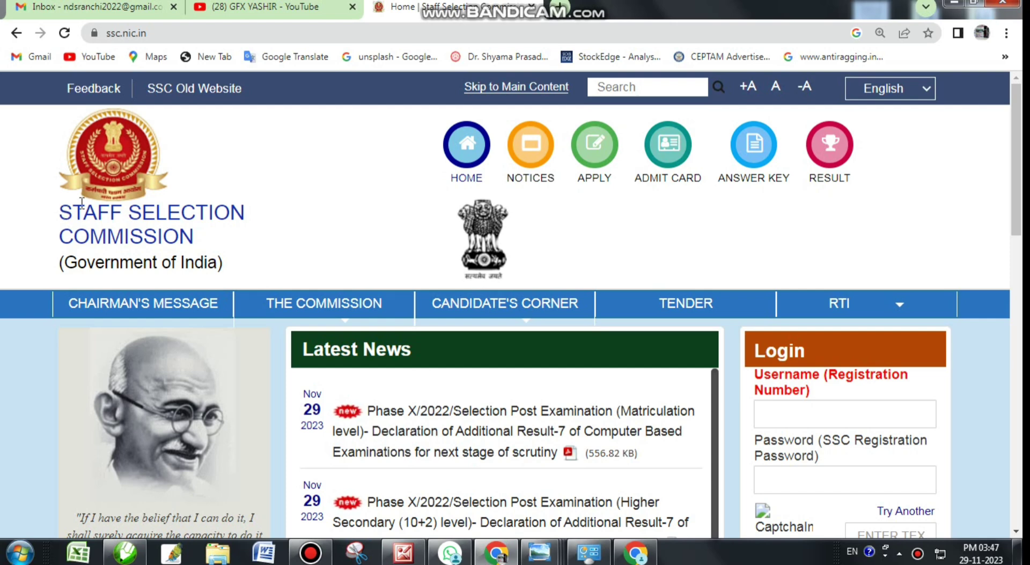
- Look through the latest news on the Staff Selection Commission homepage for the Constable (GD) Examination, 2024 notice
scroll(293, 236, down, 1)
mouse_move(294, 239)
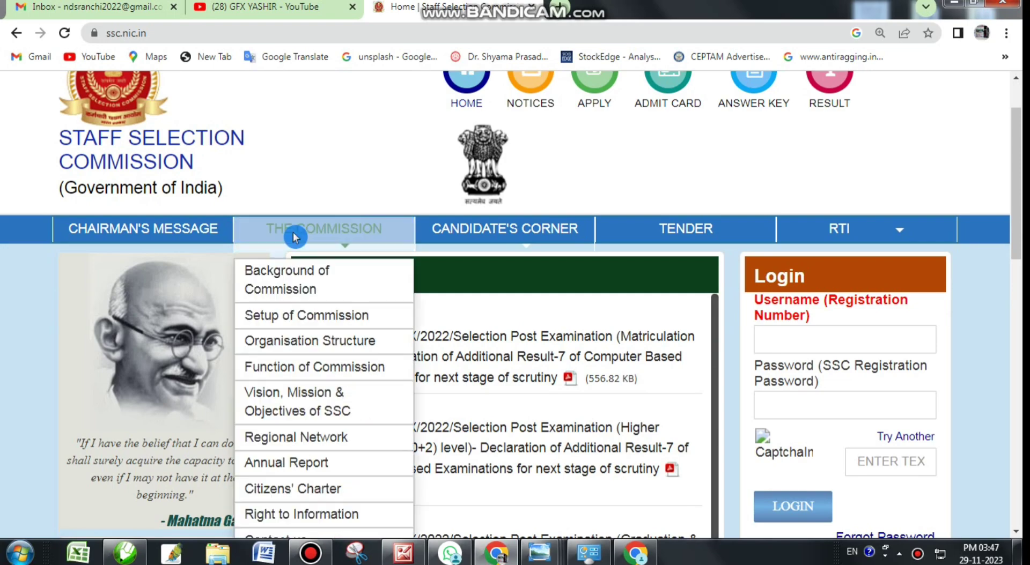
scroll(295, 239, down, 2)
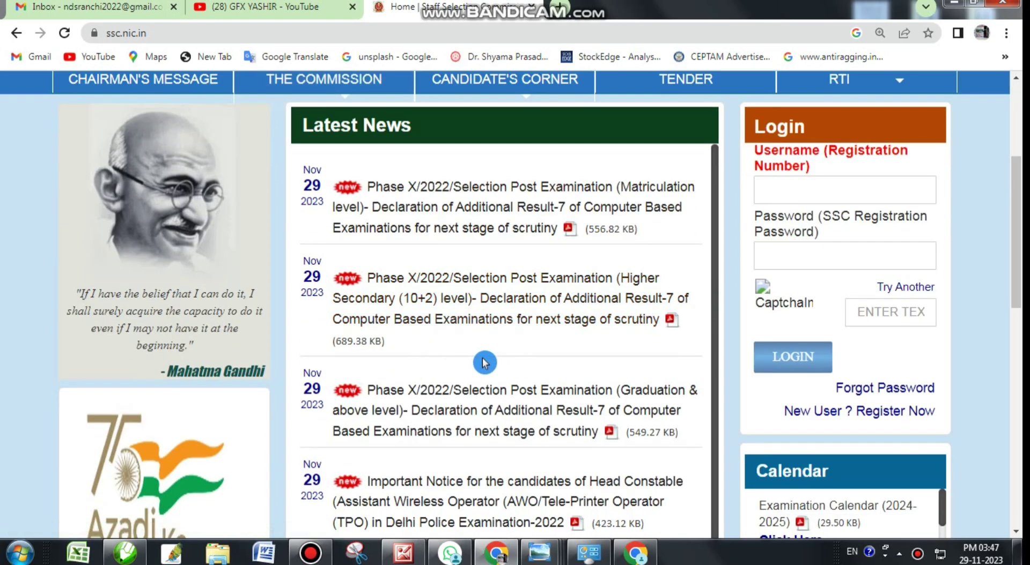
scroll(486, 363, down, 1)
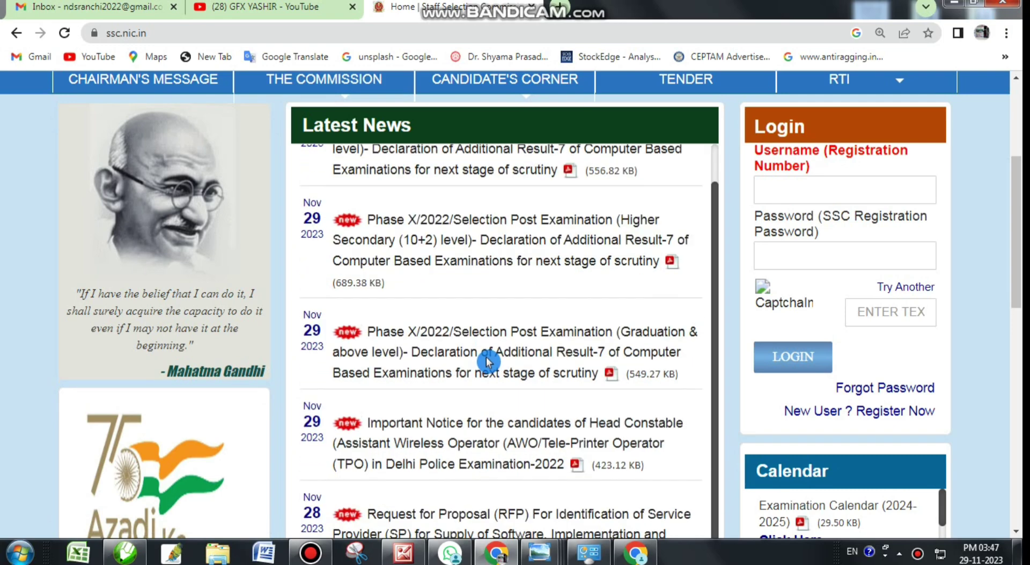
scroll(486, 362, down, 5)
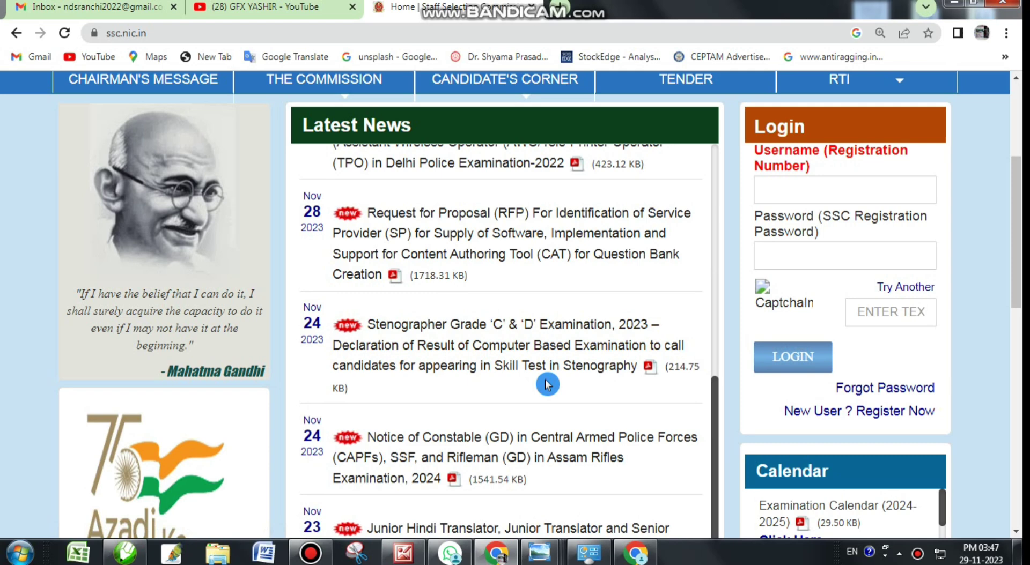
scroll(547, 385, down, 1)
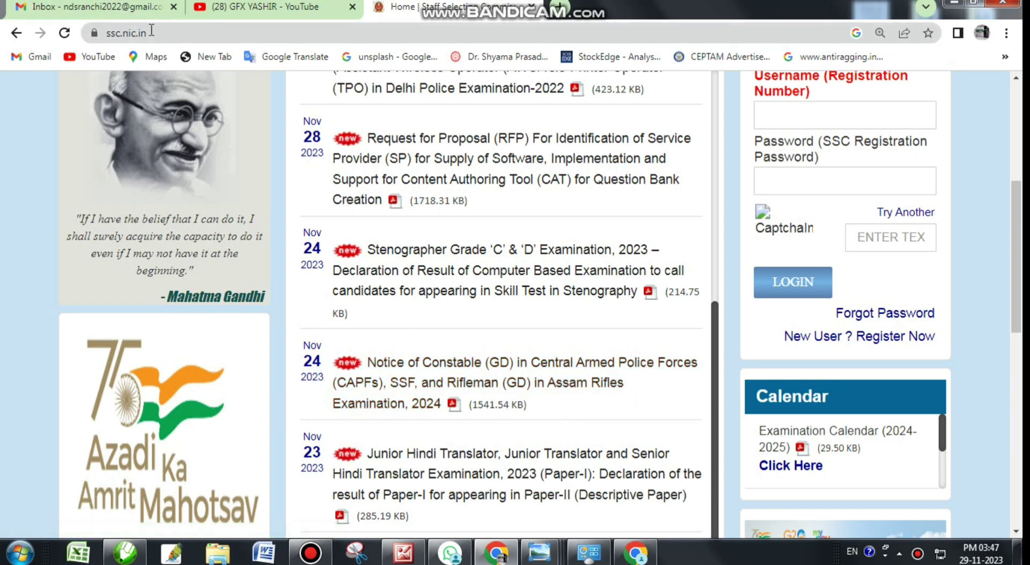
- Log in to the candidate account with the registration number, the SSC registration password and the captcha text
scroll(613, 313, up, 1)
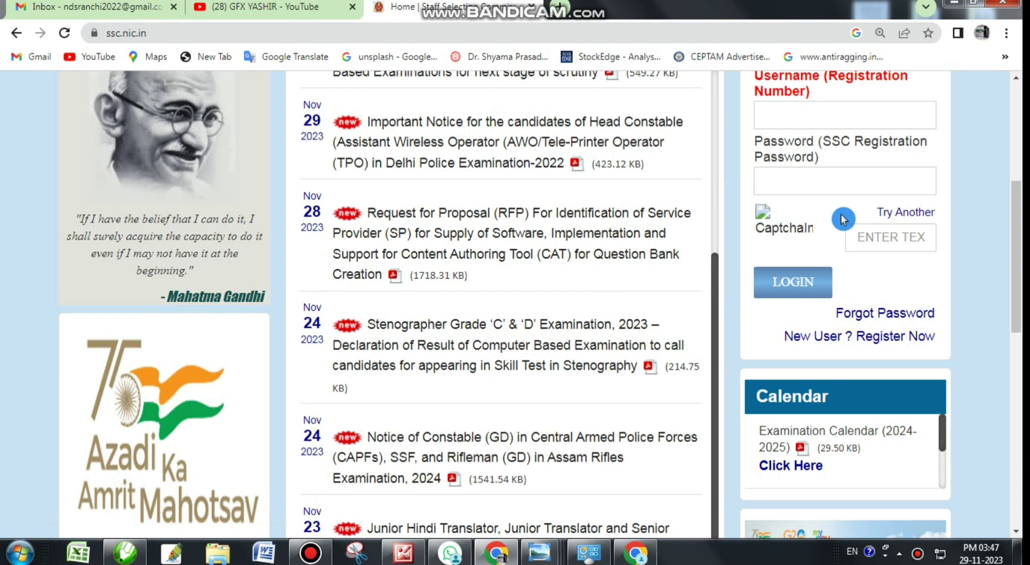
scroll(829, 218, up, 2)
click(814, 264)
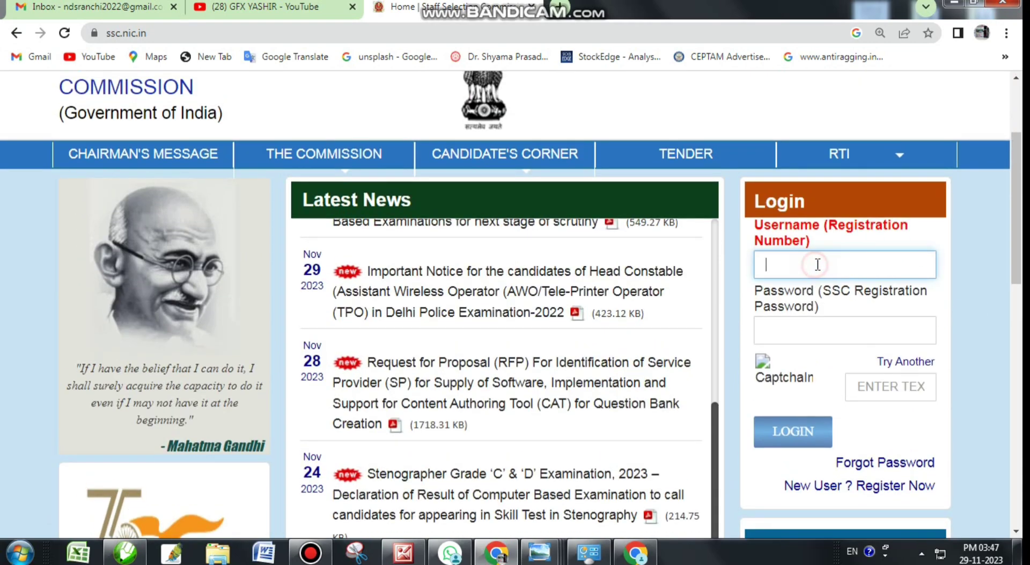
click(799, 322)
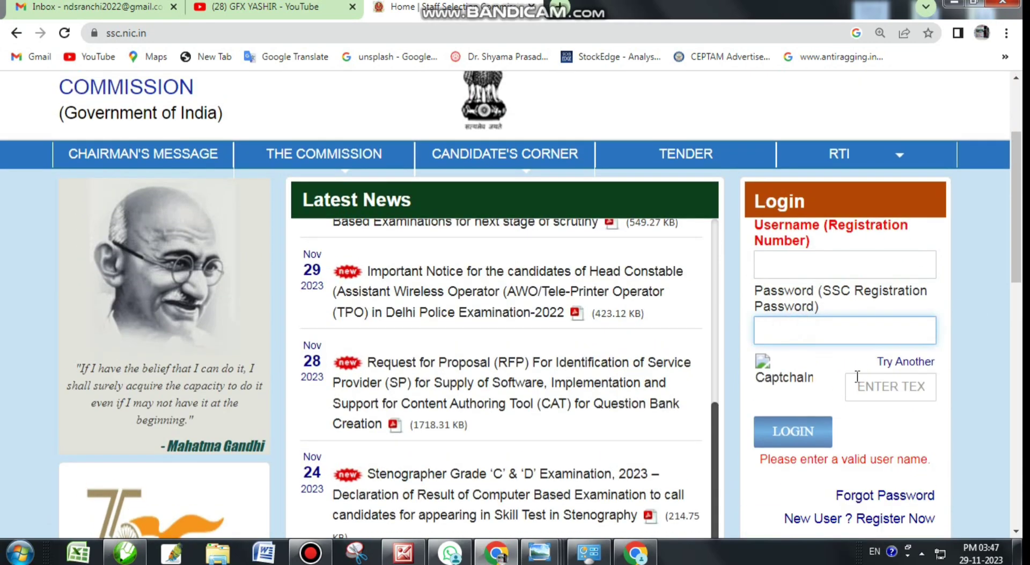
scroll(858, 384, down, 1)
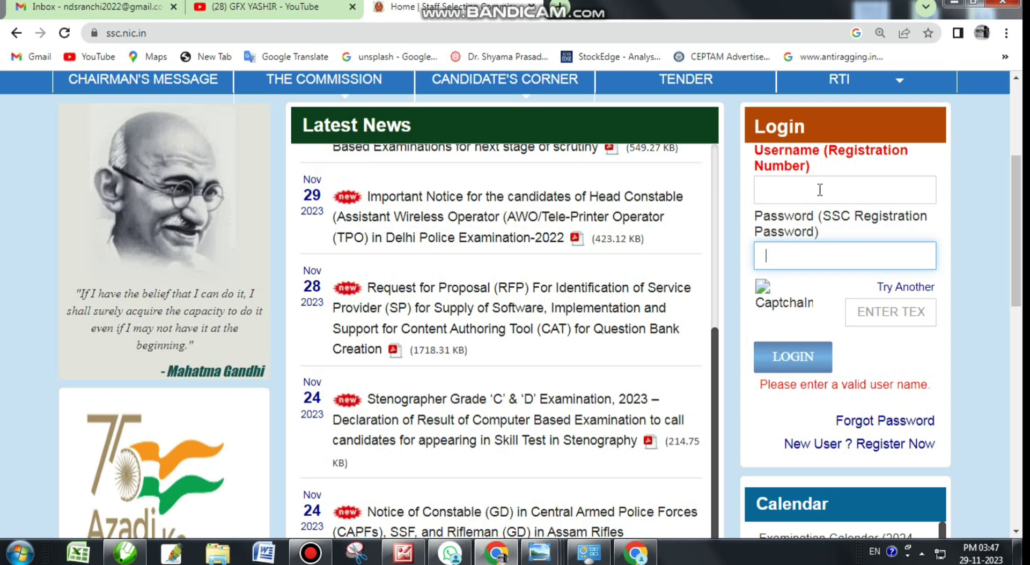
click(759, 299)
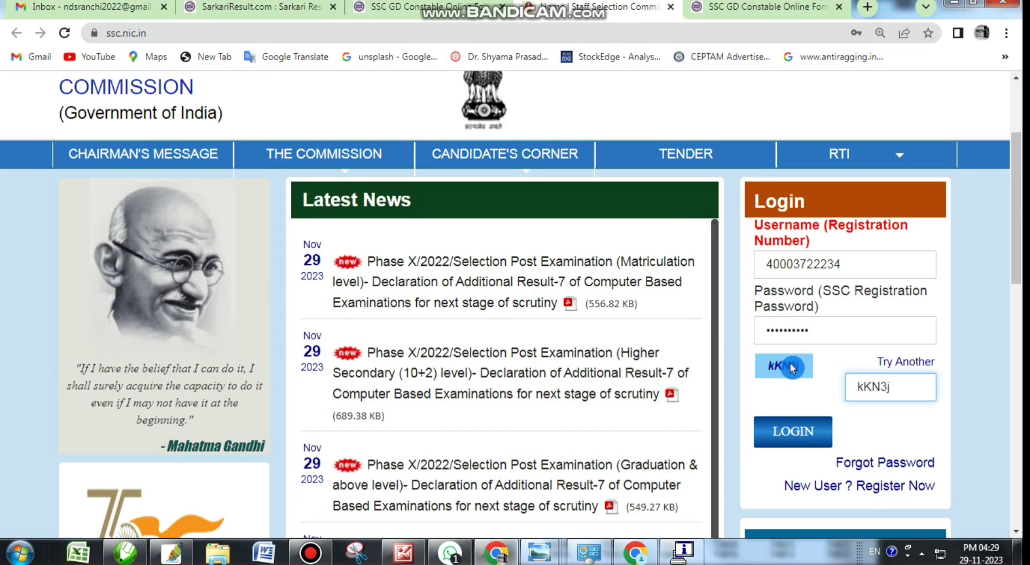
click(796, 437)
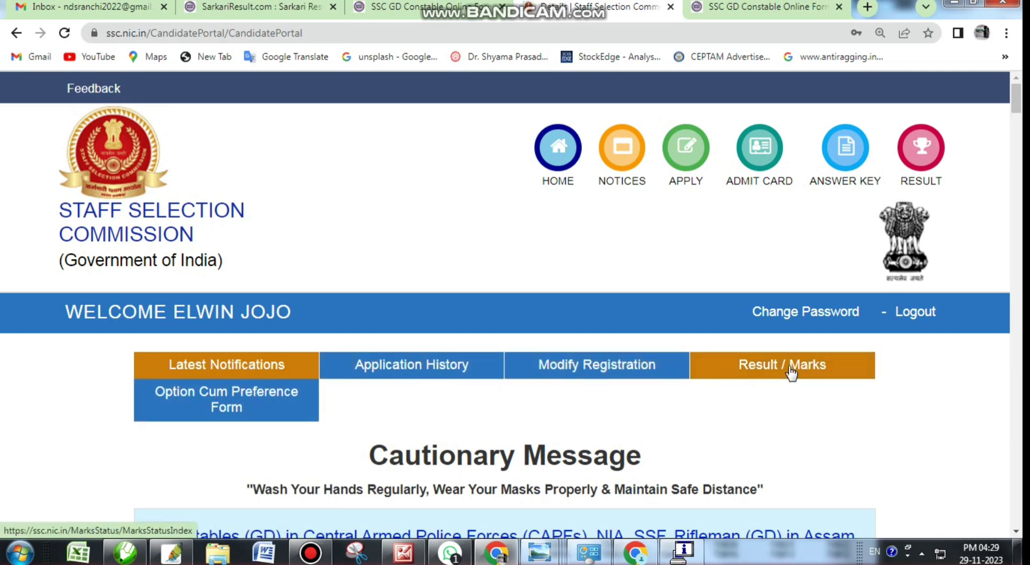
- Check the application dates of the Constables (GD) Examination, 2024 and open its application form
scroll(302, 384, down, 4)
scroll(300, 381, down, 1)
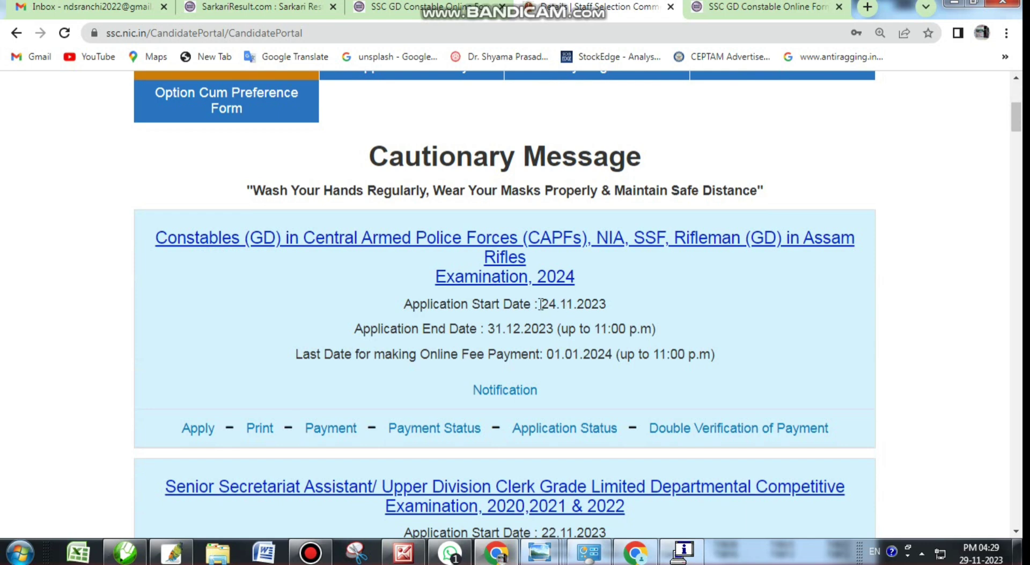
drag(541, 304, 593, 306)
click(486, 329)
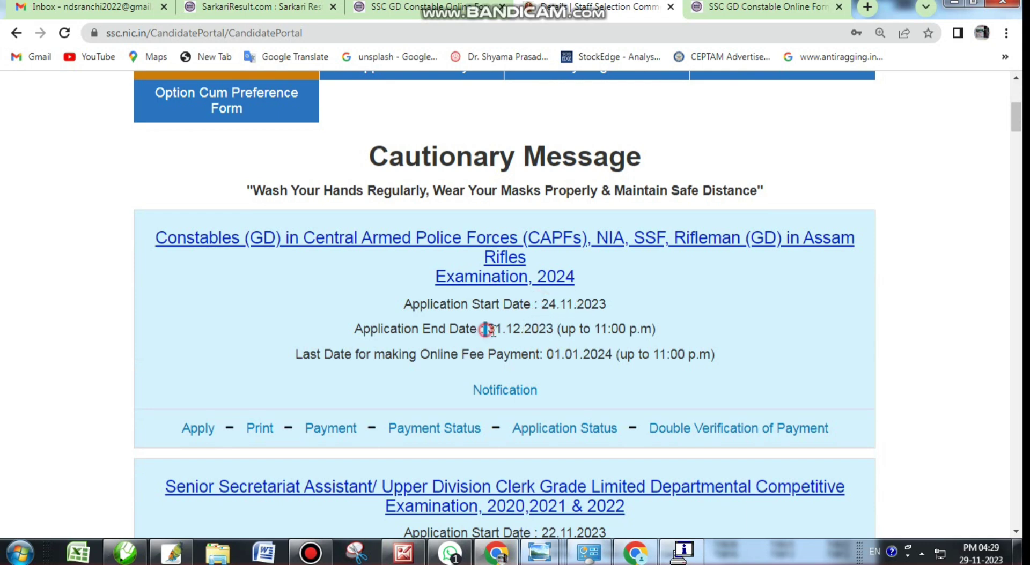
click(530, 330)
scroll(429, 375, down, 1)
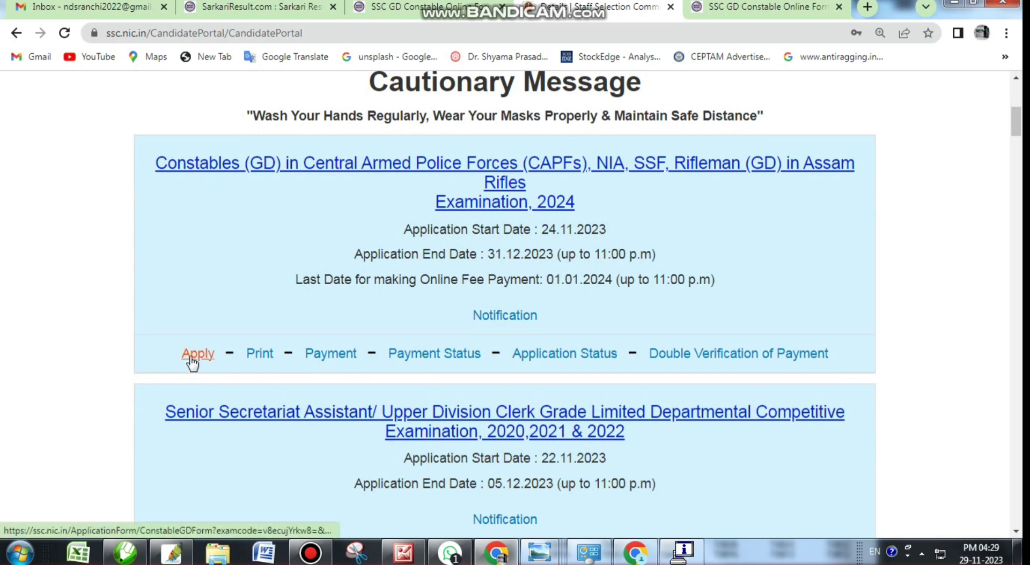
click(192, 364)
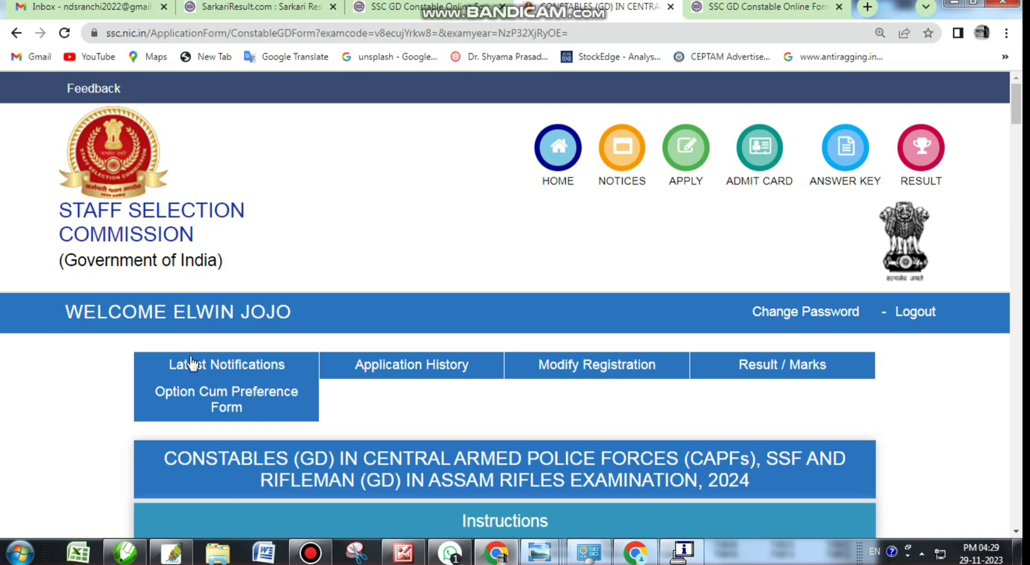
- Review the prefilled candidate details and answer No to being an ex-serviceman or serving in the Armed Forces
scroll(368, 358, down, 8)
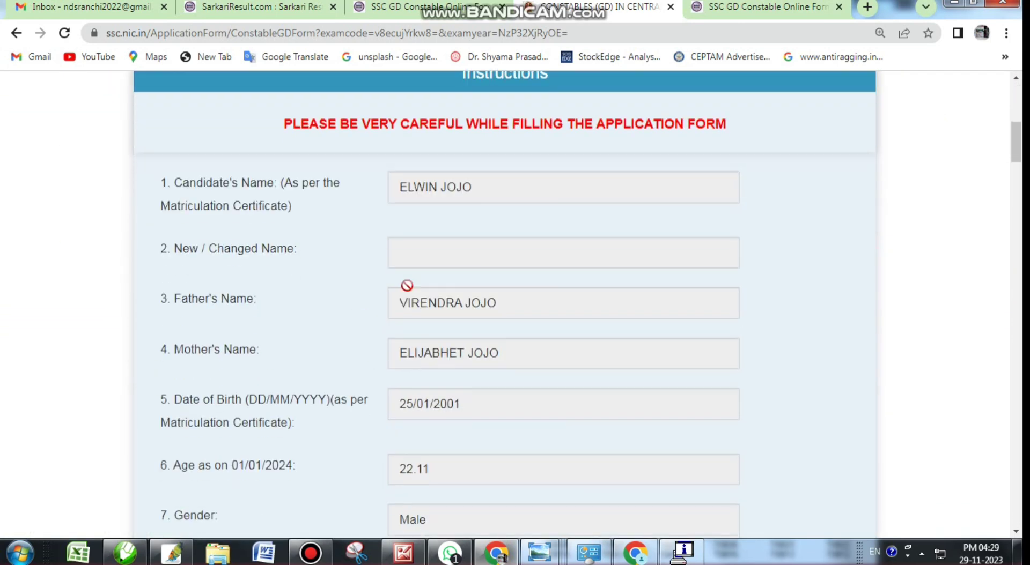
click(454, 346)
scroll(455, 349, down, 3)
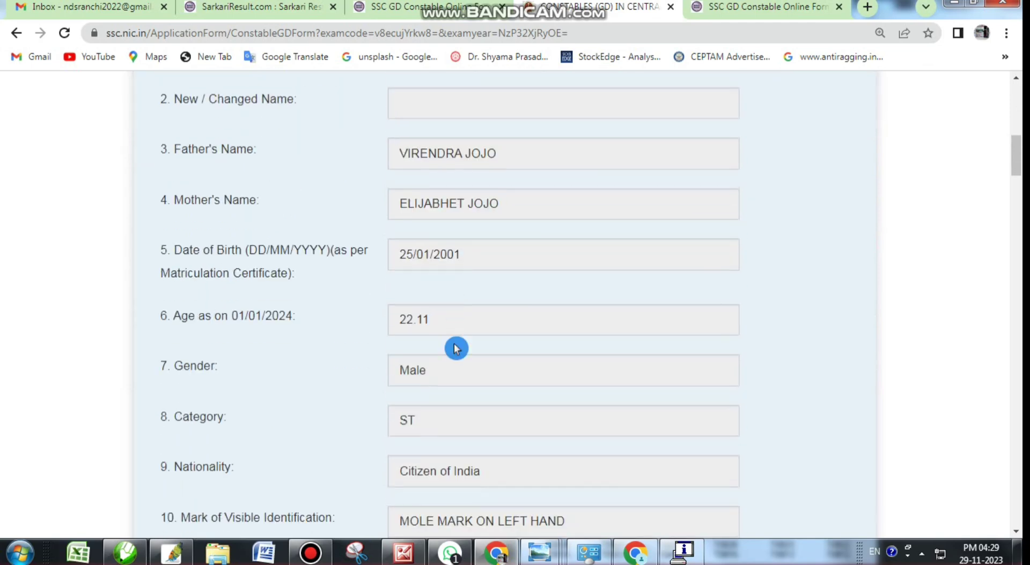
scroll(456, 349, down, 4)
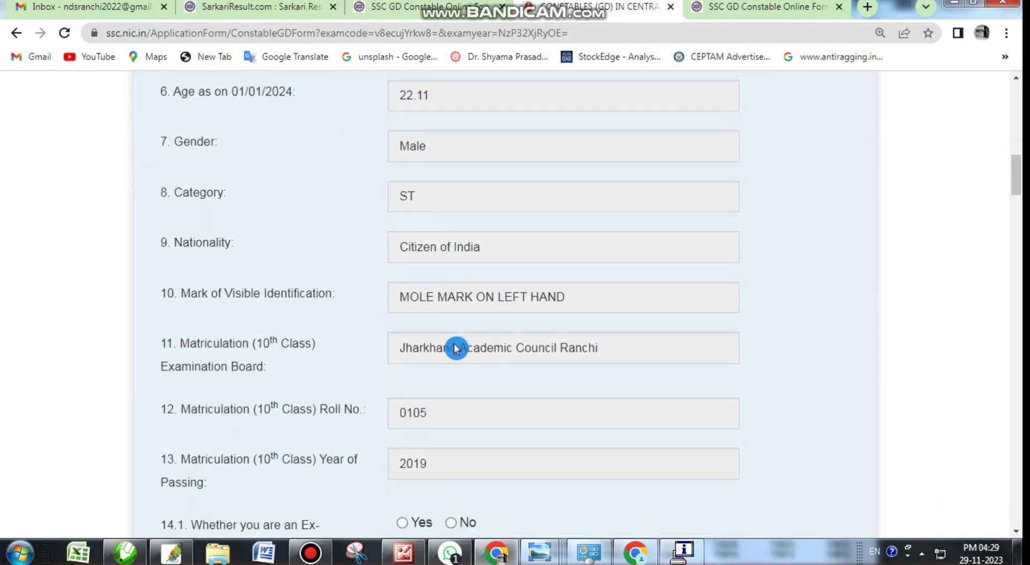
scroll(464, 339, down, 3)
click(483, 340)
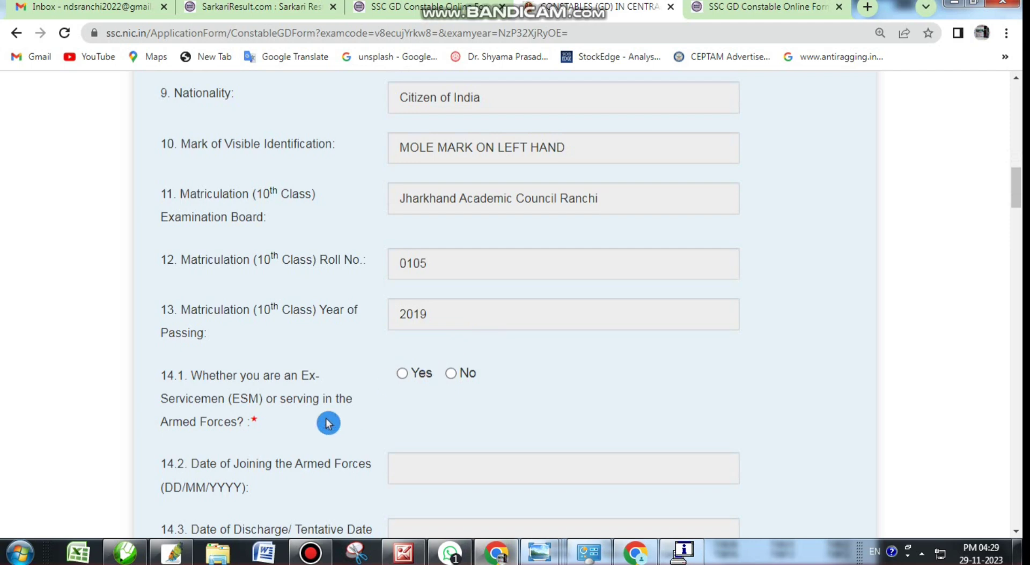
click(460, 375)
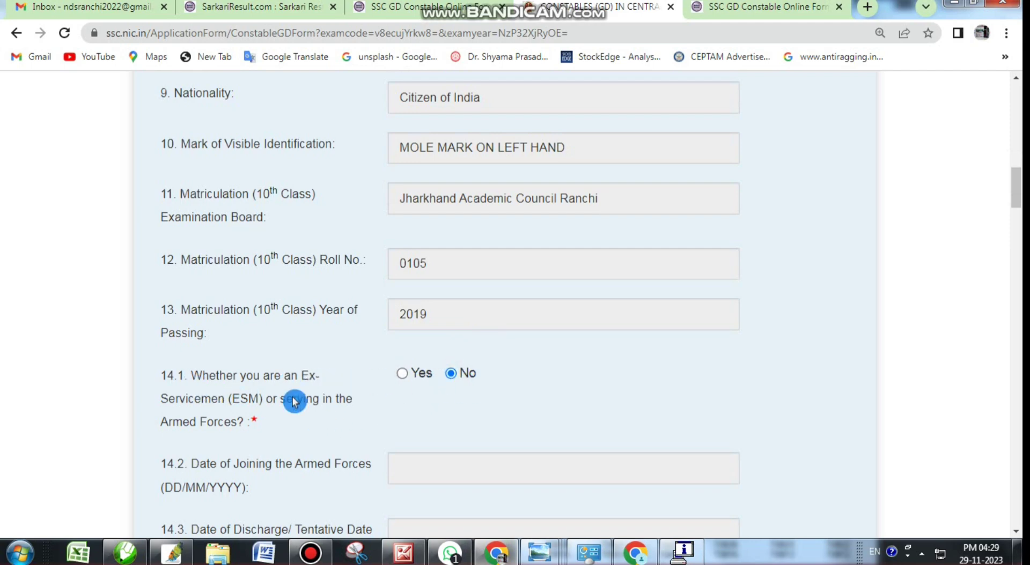
- Answer No to question 15.1 on seeking age relaxation
scroll(566, 405, down, 6)
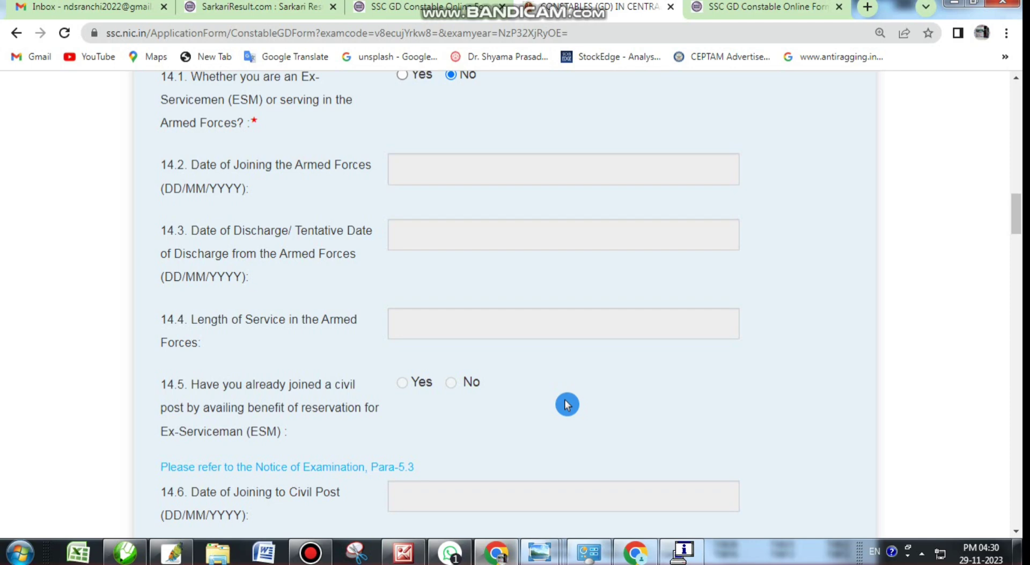
scroll(443, 416, down, 4)
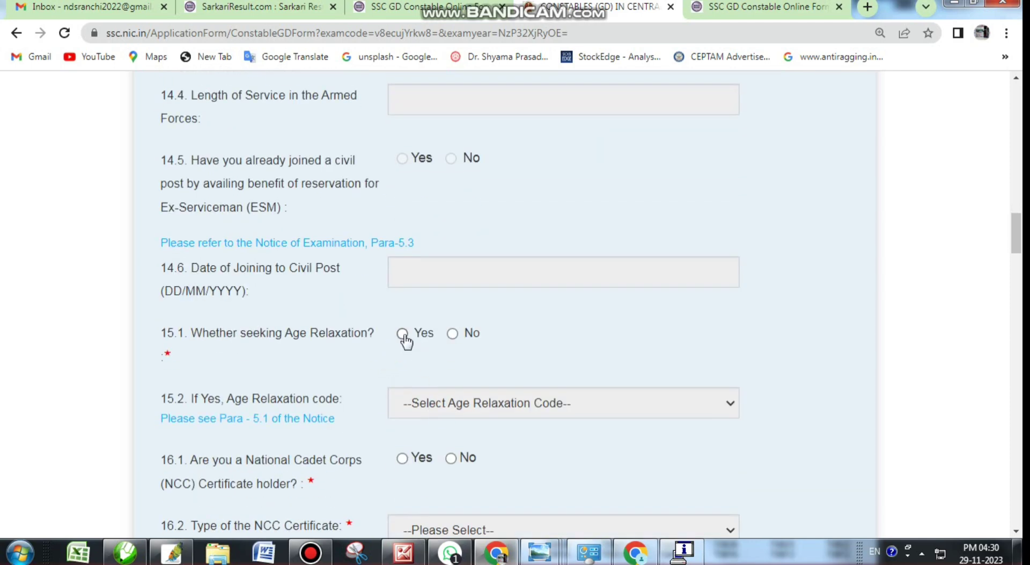
click(452, 335)
- Switch the age relaxation answer in question 15.1 to Yes
scroll(437, 377, down, 1)
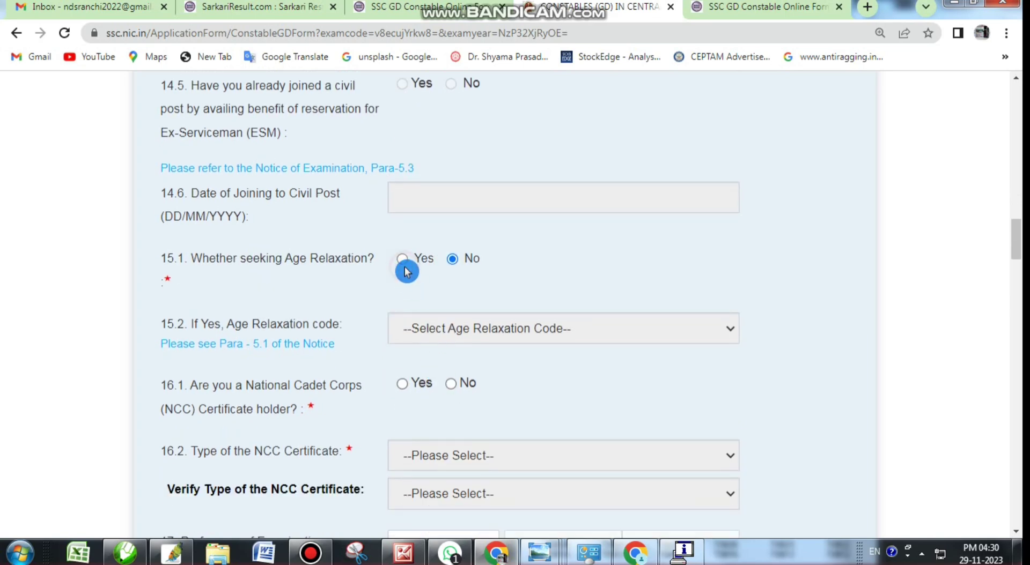
click(402, 260)
scroll(523, 397, down, 1)
scroll(524, 397, down, 1)
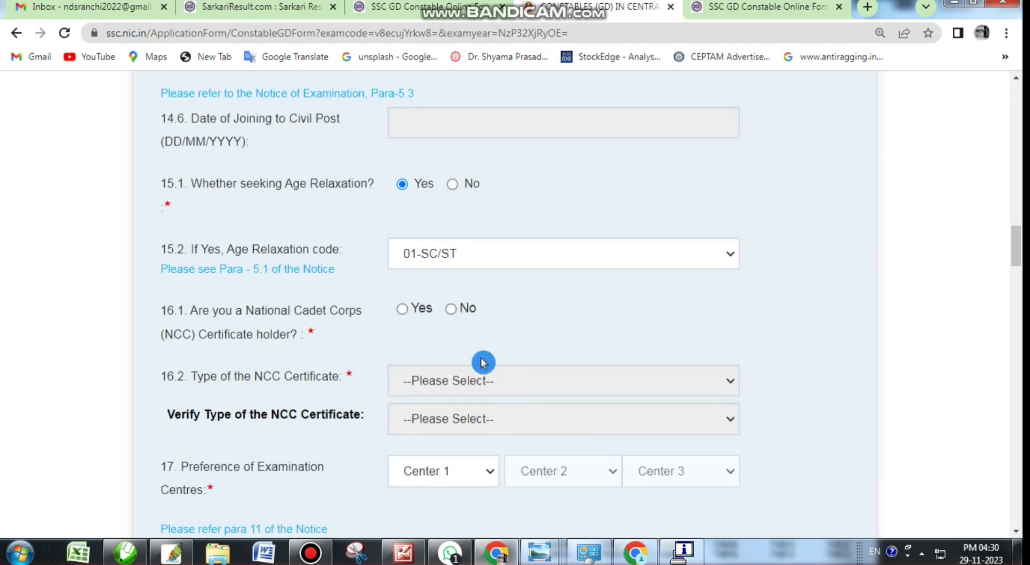
- Set the age relaxation answer back to No and answer No to holding an NCC certificate
click(453, 185)
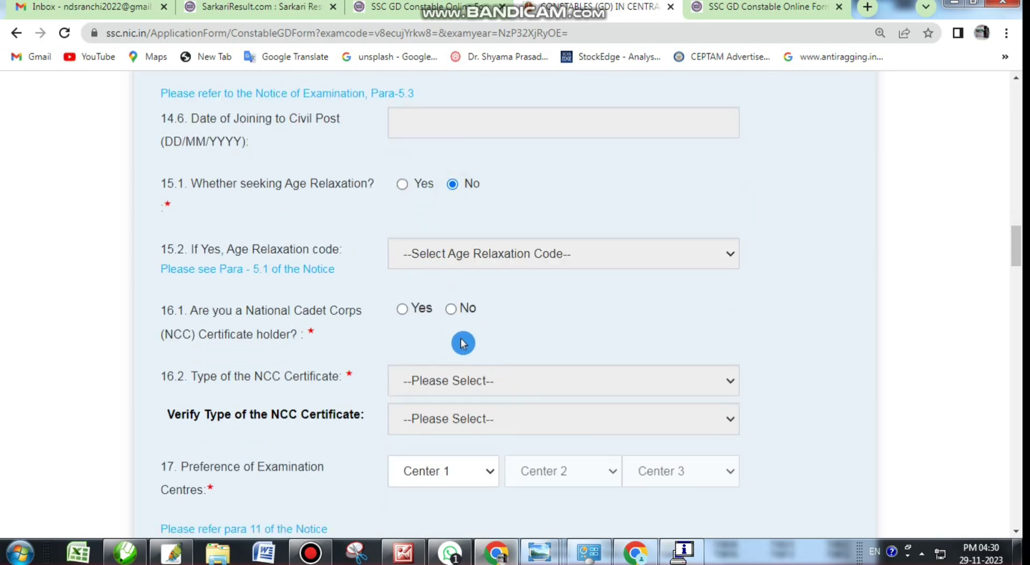
click(452, 310)
- Set the examination centre preferences to ER-Ranchi(4205), ER-Rourkela(4610) and ER-Cuttack(4605), in that order
scroll(483, 355, down, 1)
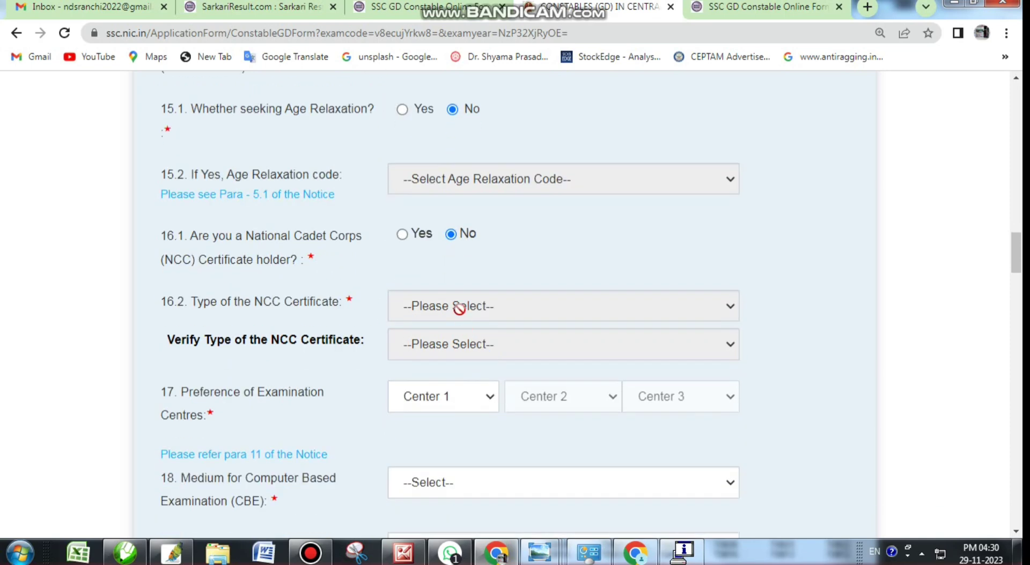
scroll(443, 398, down, 1)
click(439, 324)
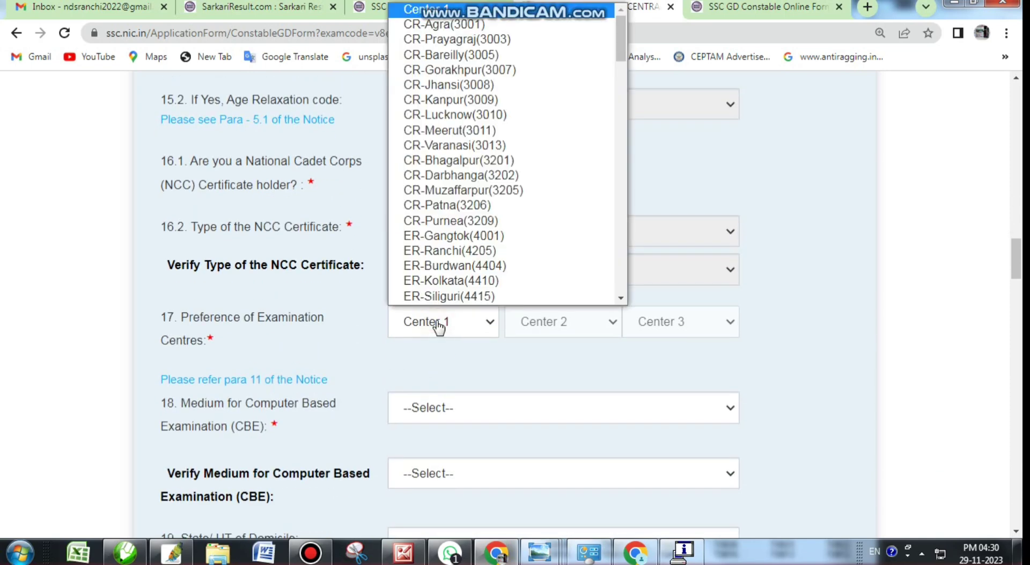
scroll(453, 256, down, 1)
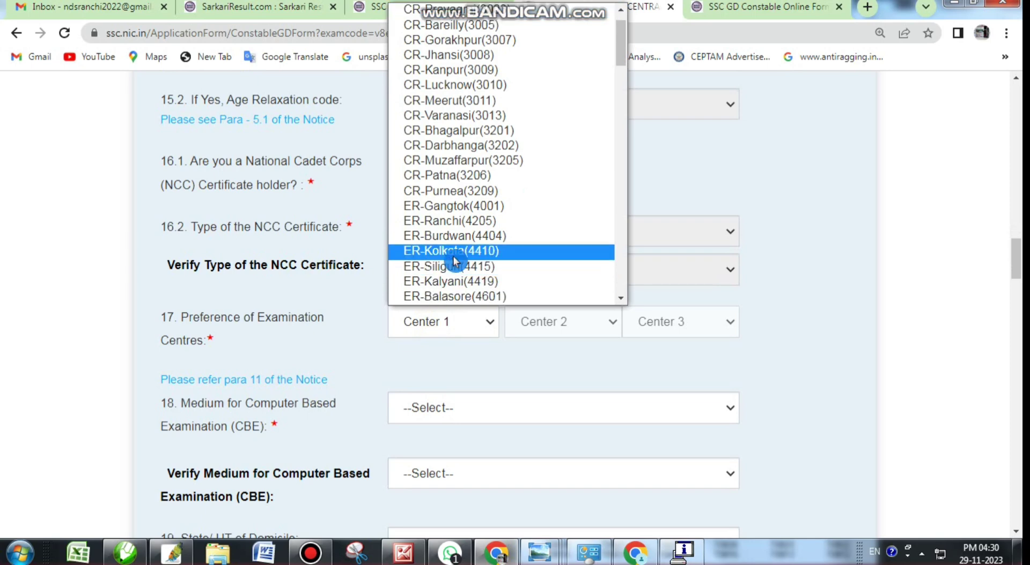
click(447, 222)
click(574, 323)
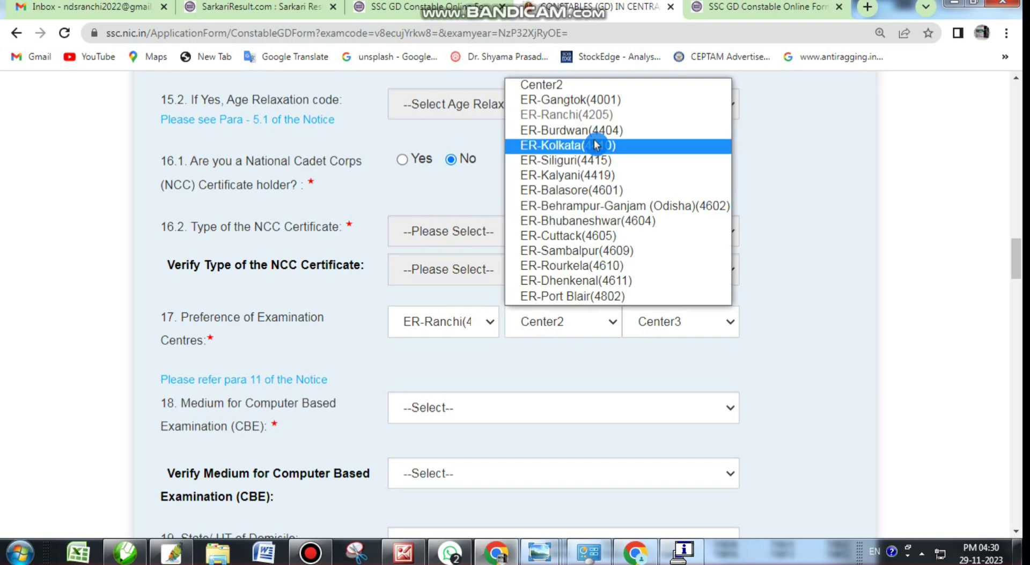
click(610, 267)
click(659, 321)
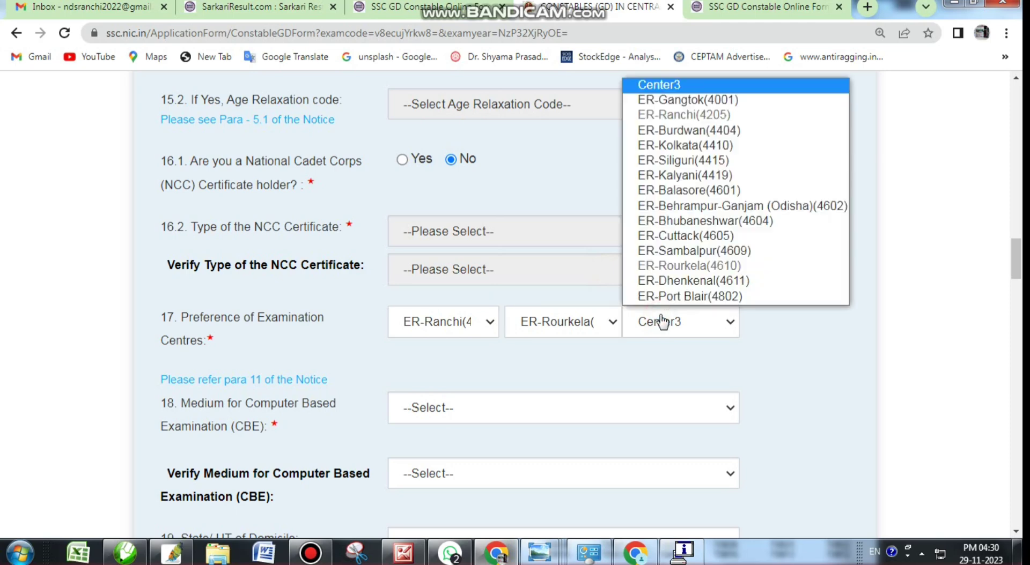
click(674, 241)
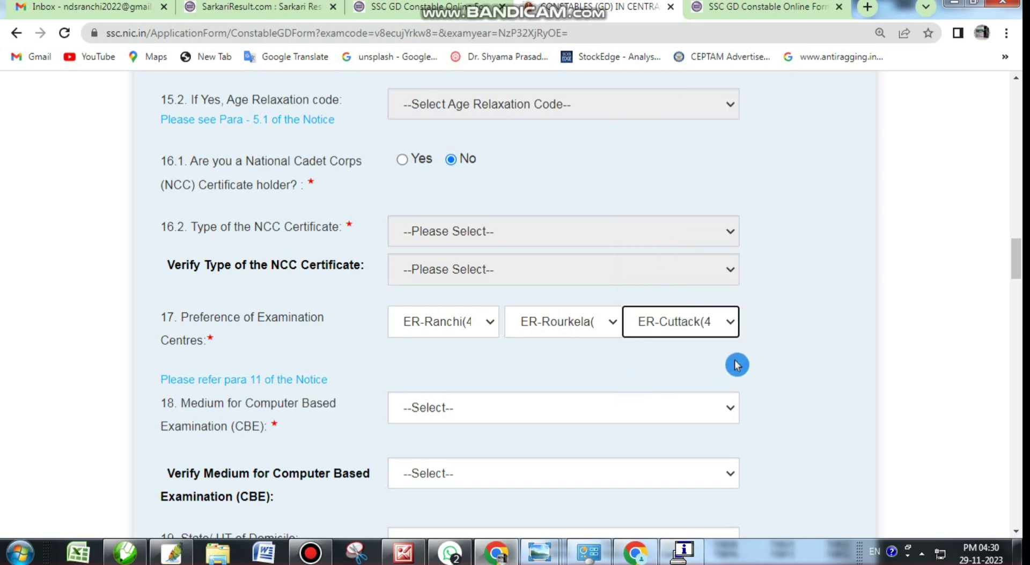
- Set the medium for the Computer Based Examination to Hindi (1) and verify it with the same choice
scroll(735, 365, down, 1)
click(466, 337)
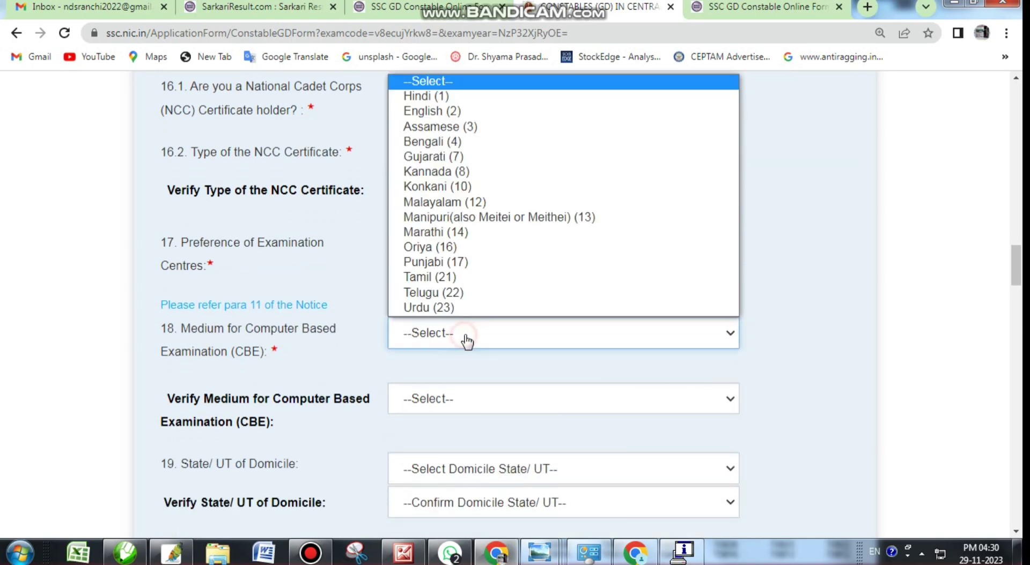
click(445, 99)
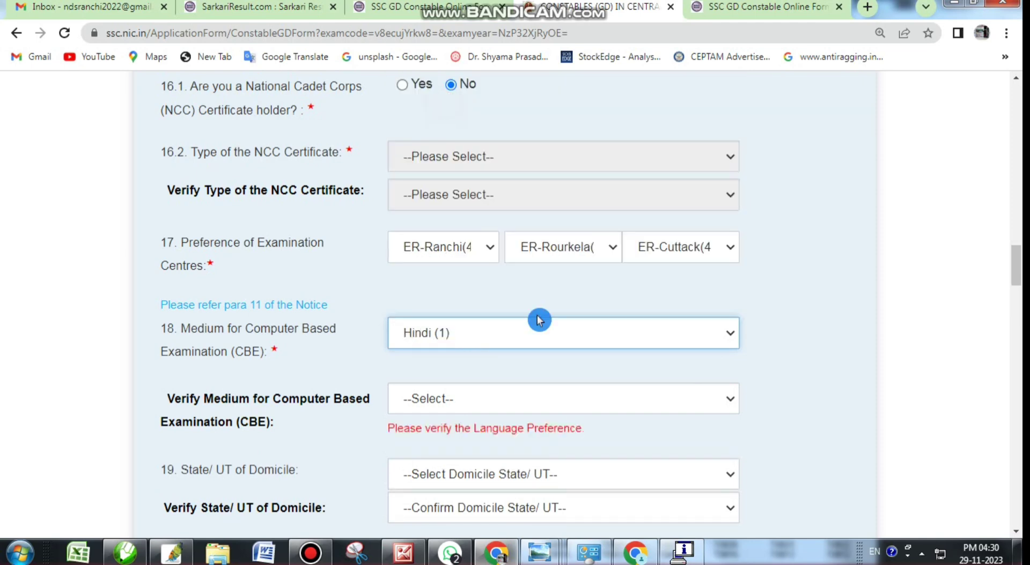
scroll(555, 354, down, 2)
click(512, 261)
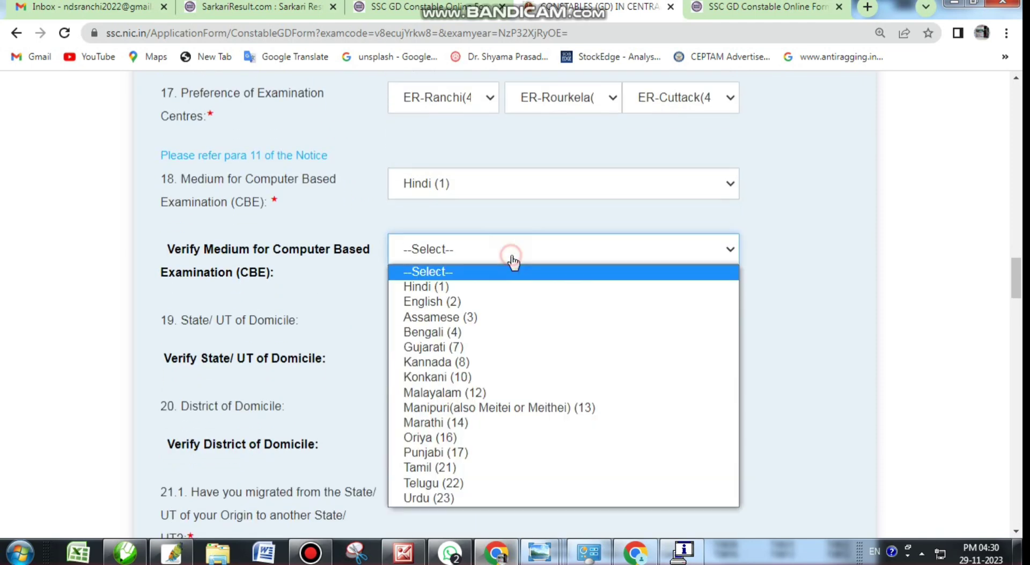
click(500, 285)
- Set the State/ UT of Domicile to Jharkhand and verify it with the same choice
scroll(500, 298, down, 1)
click(461, 245)
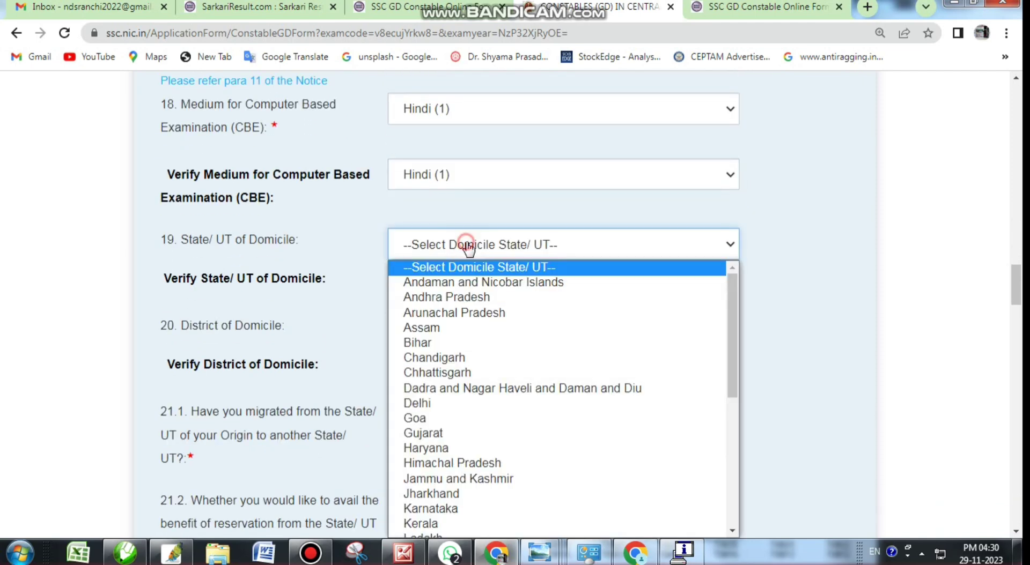
click(436, 493)
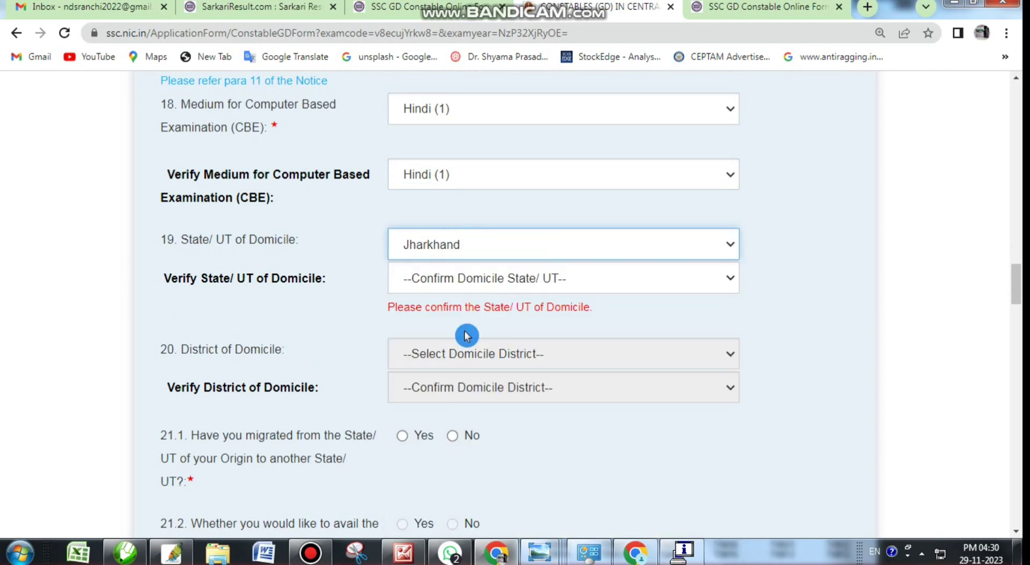
click(441, 276)
click(423, 223)
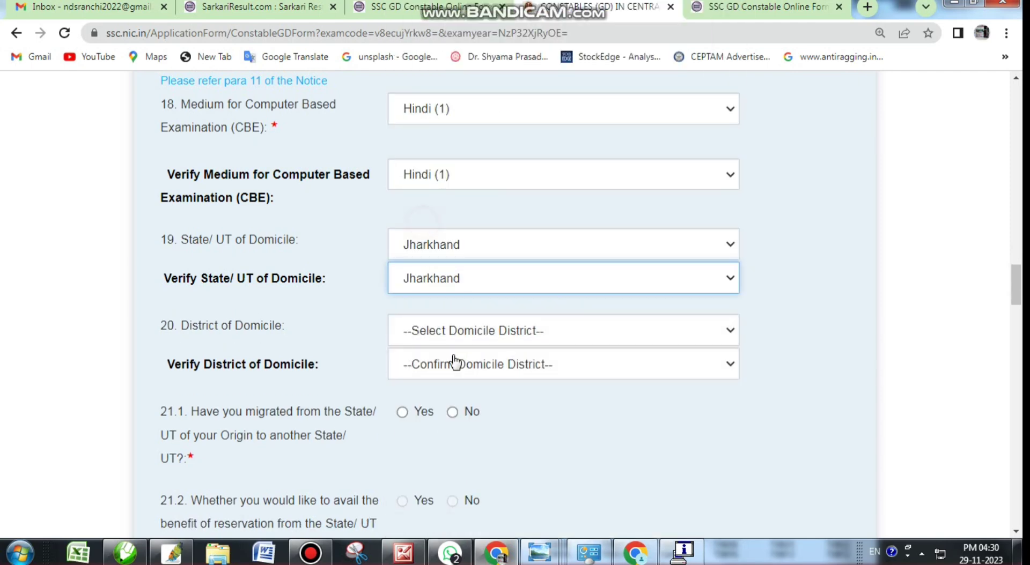
- Set the District of Domicile to Simdega and verify it with the same choice
click(447, 332)
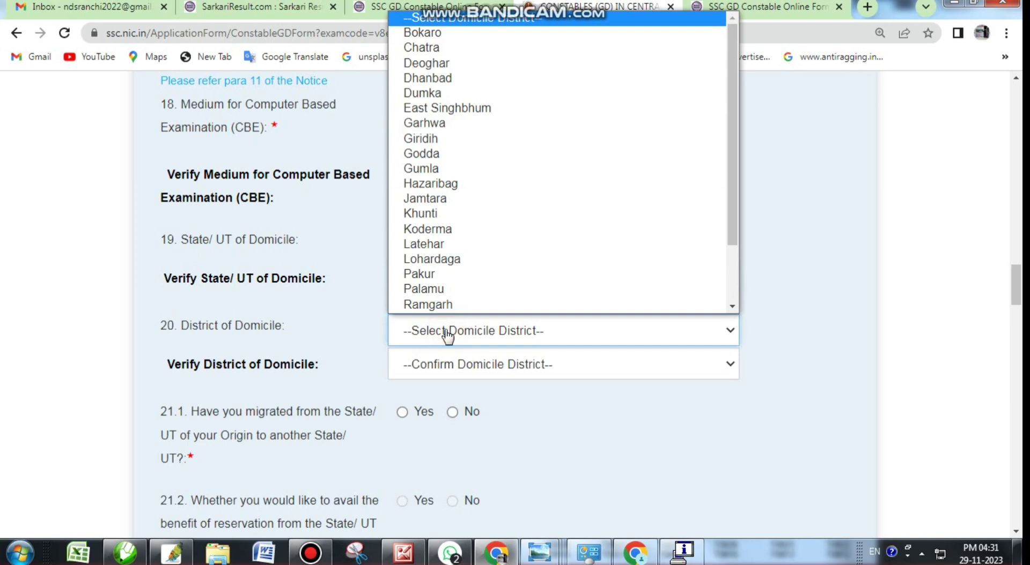
scroll(443, 303, down, 2)
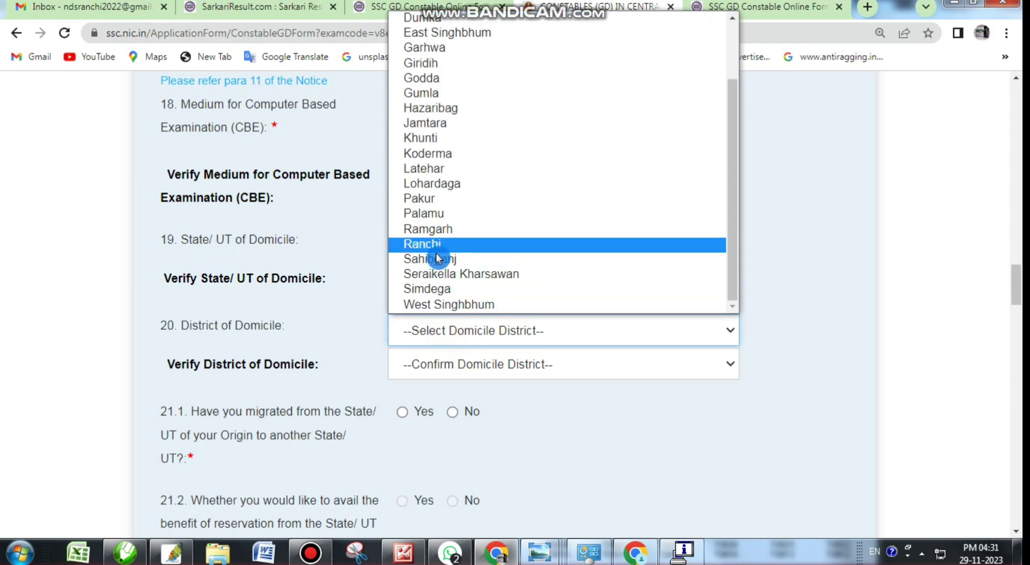
click(446, 290)
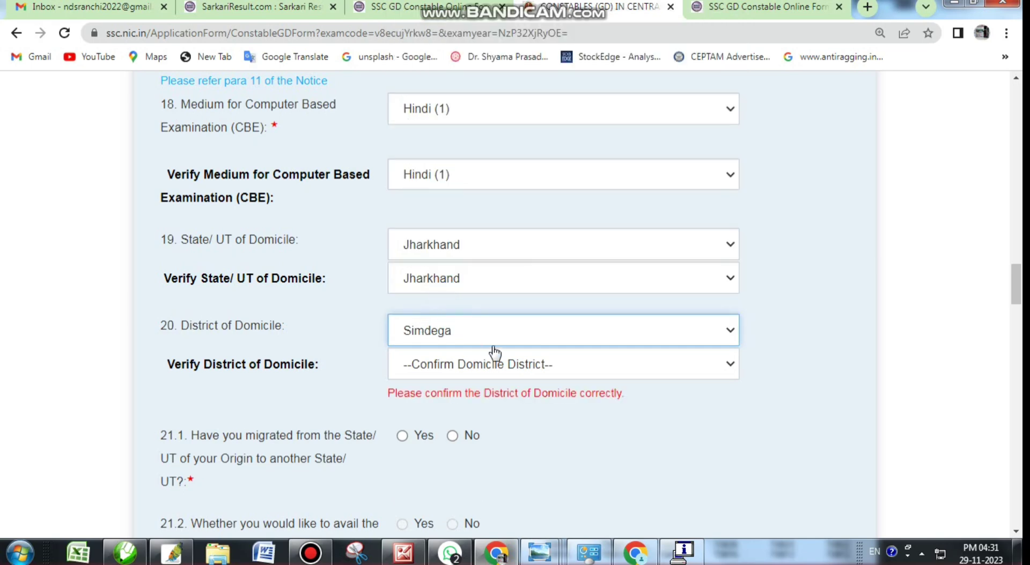
click(479, 375)
scroll(435, 310, down, 2)
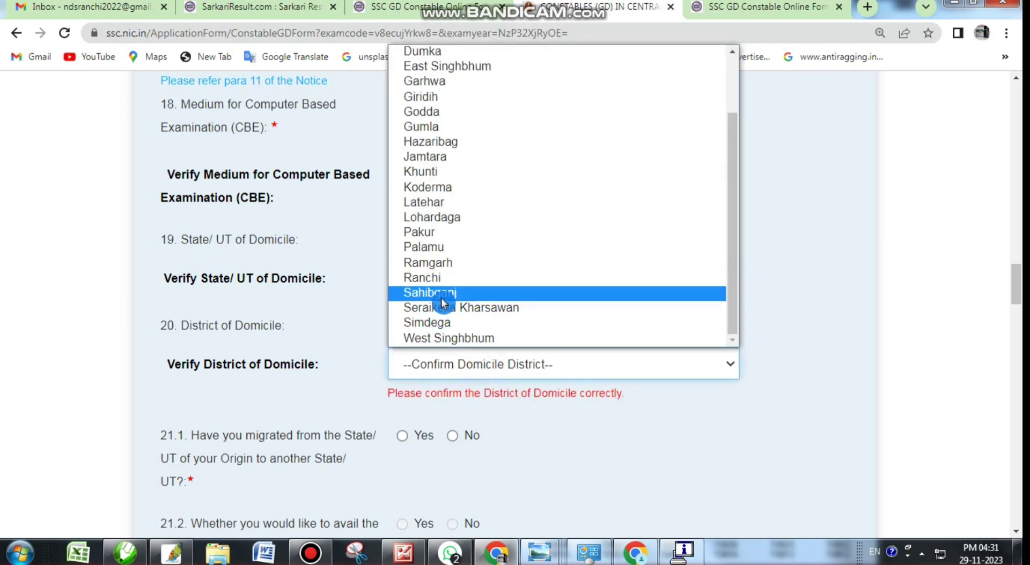
click(454, 325)
- Answer No to question 21.1 about having migrated from the State/ UT of origin to another State/ UT
scroll(486, 370, down, 1)
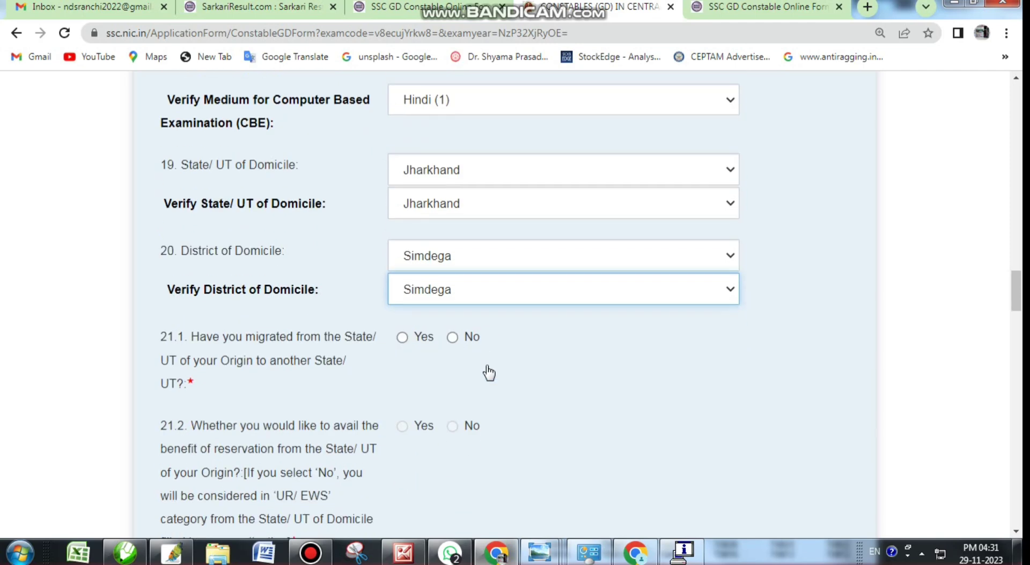
click(454, 338)
scroll(484, 379, down, 2)
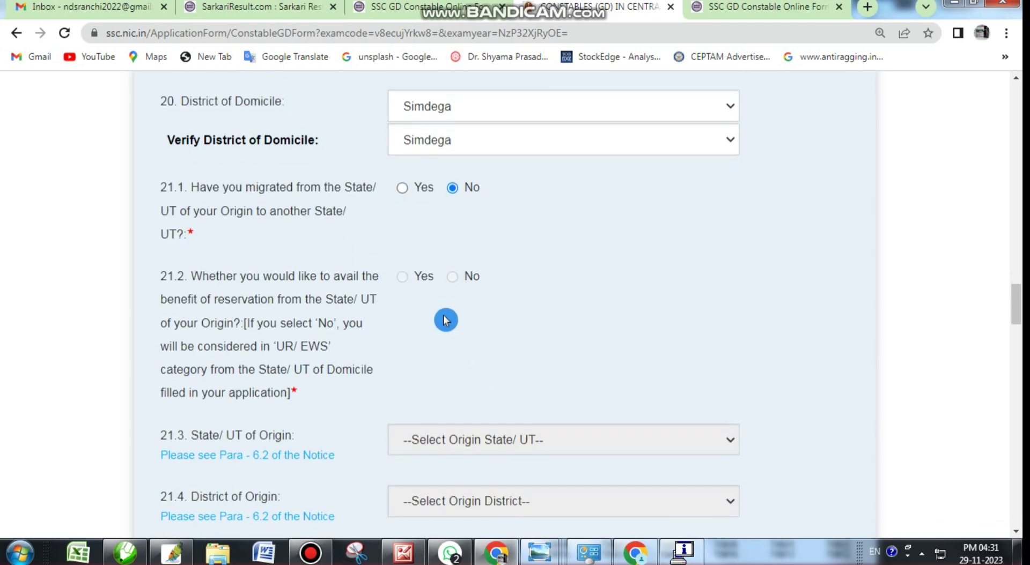
- Look up the post codes of the CAPFs / Organizations in the post details for question 24, and close the list
scroll(413, 410, down, 2)
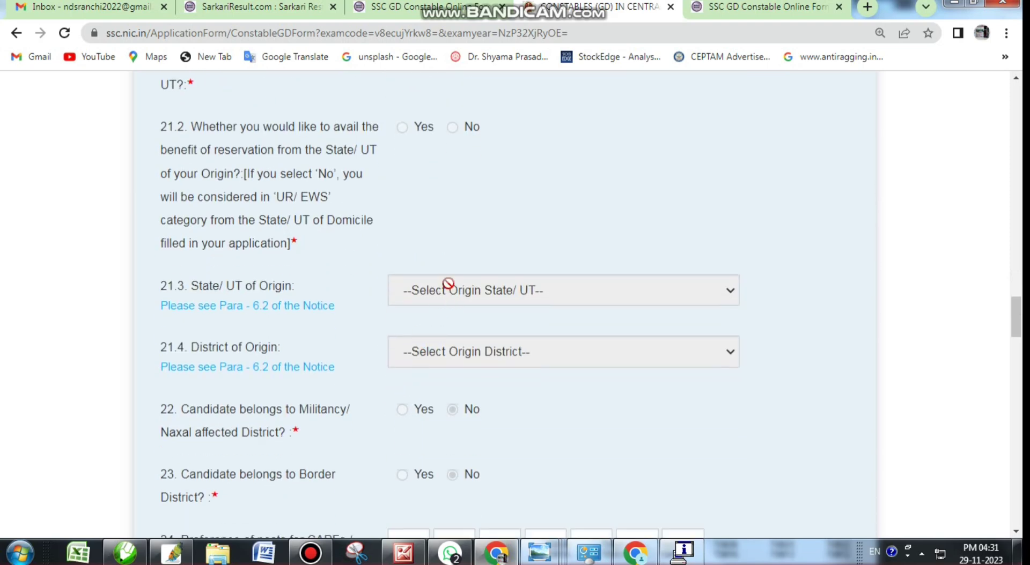
scroll(433, 400, down, 3)
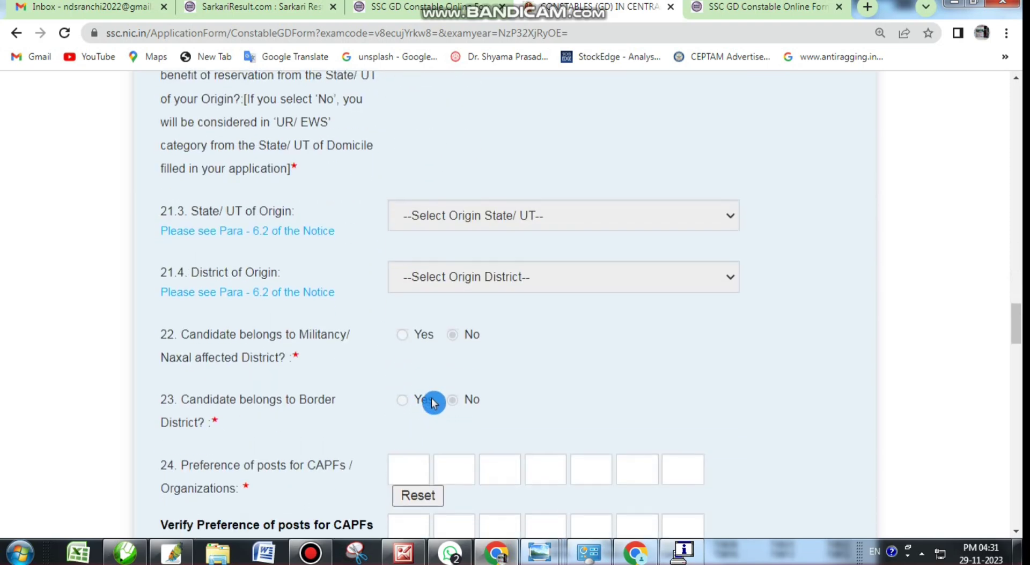
scroll(447, 396, down, 1)
click(448, 400)
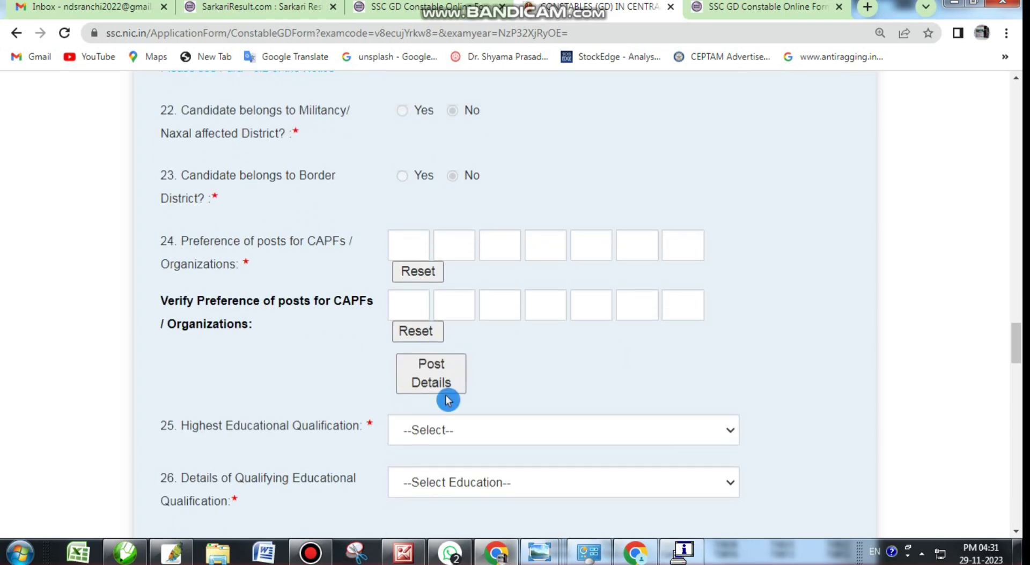
click(407, 247)
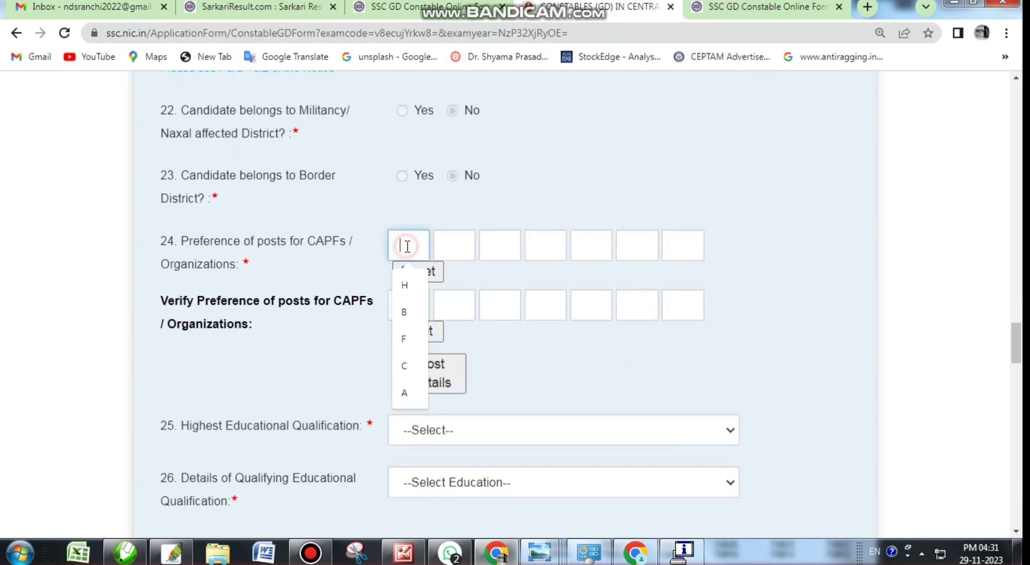
click(460, 272)
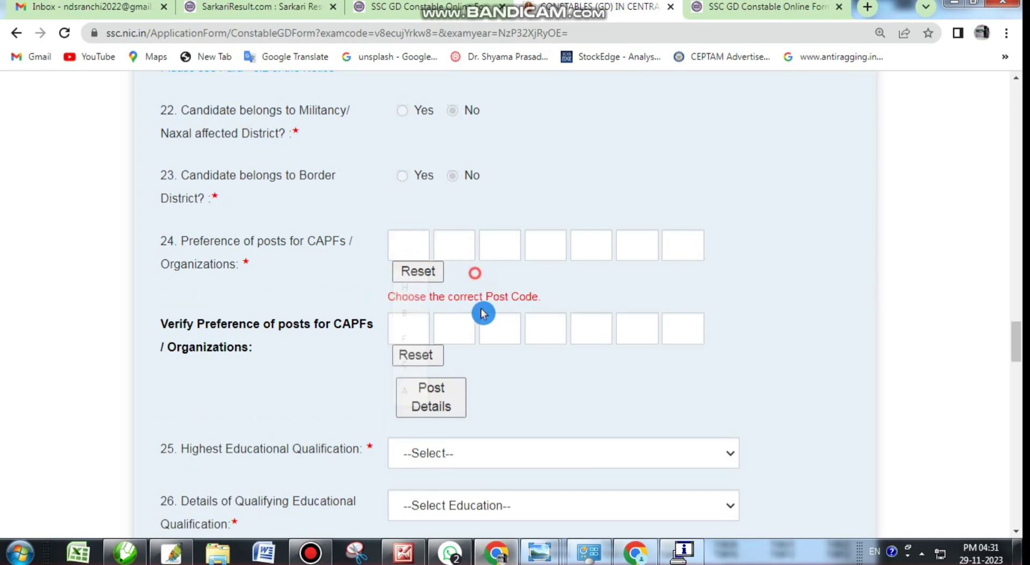
click(437, 403)
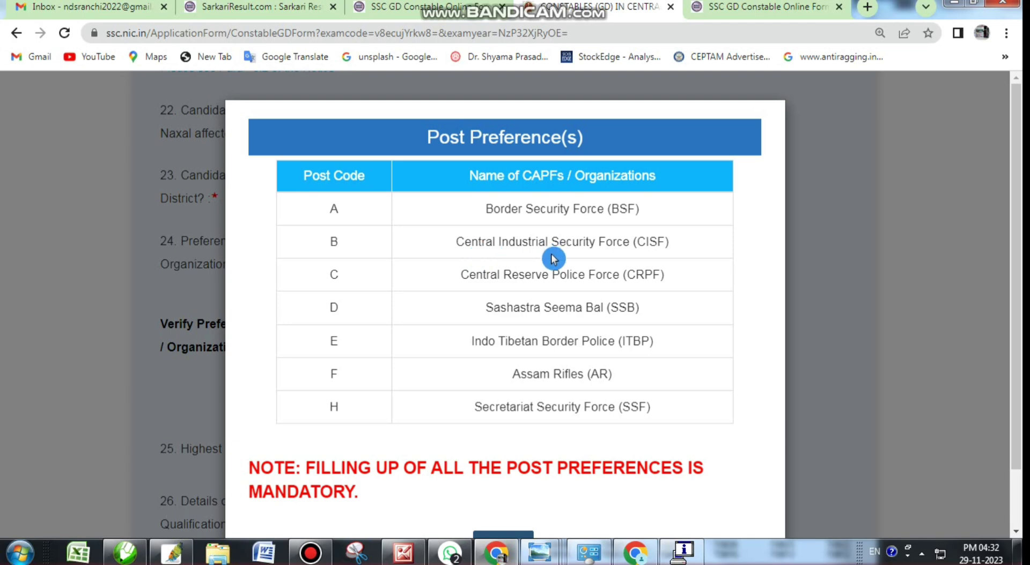
drag(450, 243, 673, 243)
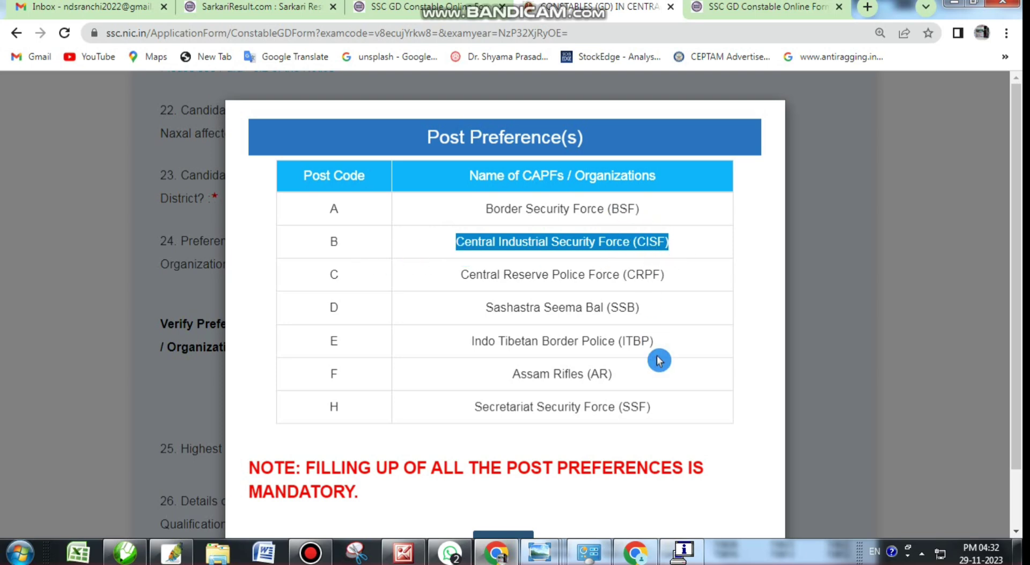
click(609, 272)
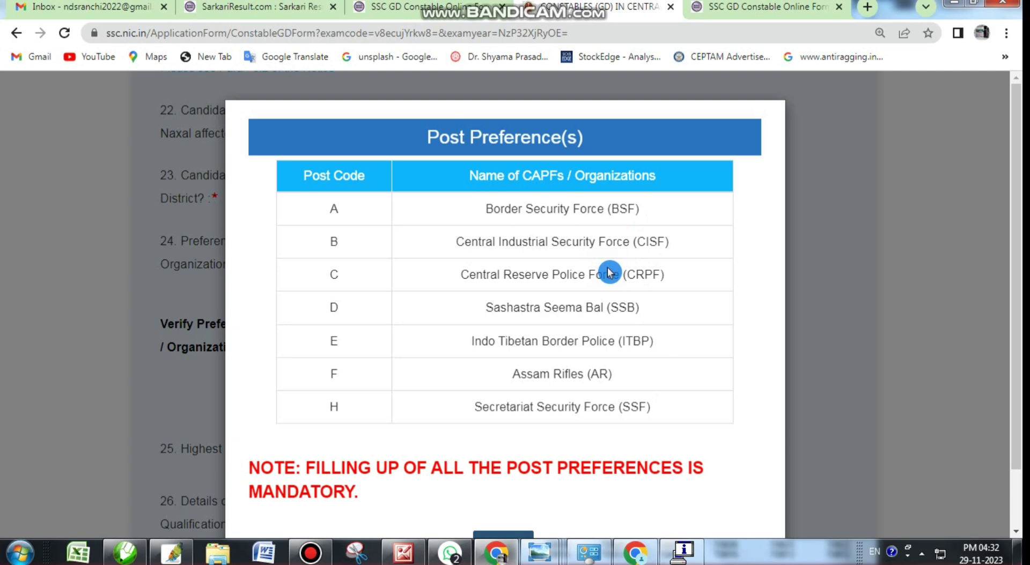
click(808, 174)
- Enter B, A and C as the first three post preferences for CAPFs / Organizations in question 24
click(418, 252)
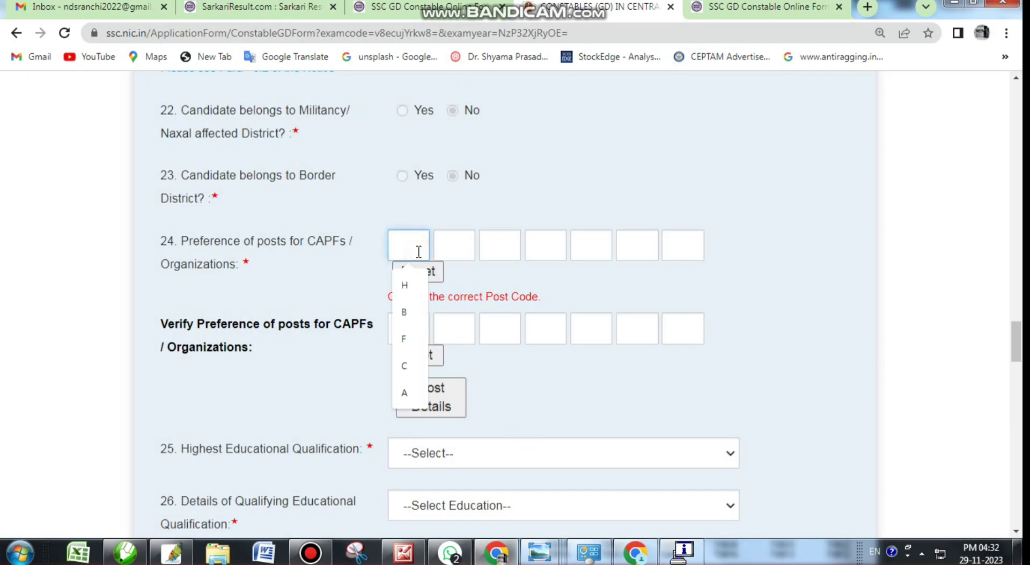
text(B)
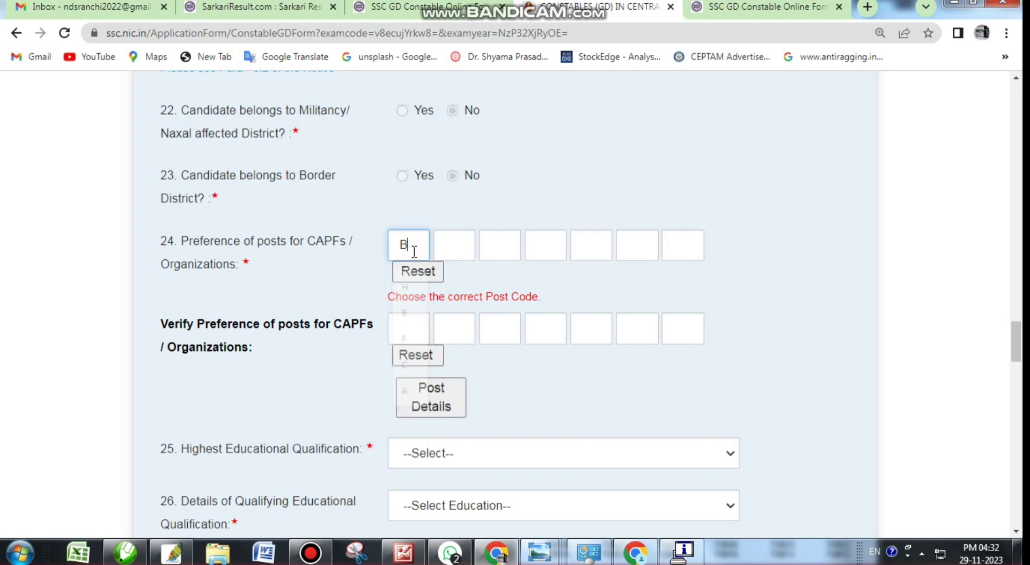
click(449, 245)
text(A)
click(512, 253)
text(C)
- Consult the post code list again and enter F and D as the fourth and fifth post preferences
click(437, 382)
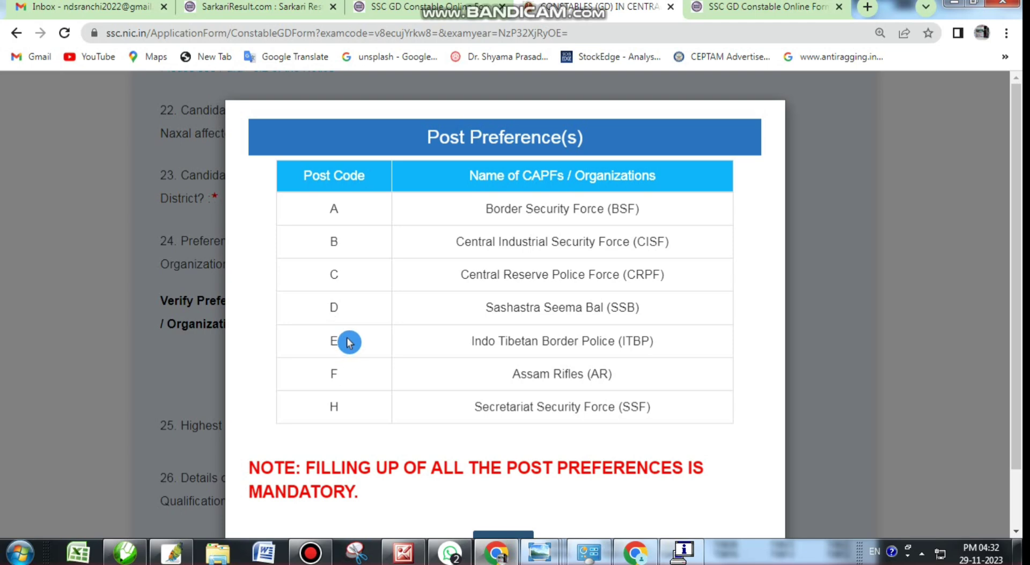
click(826, 298)
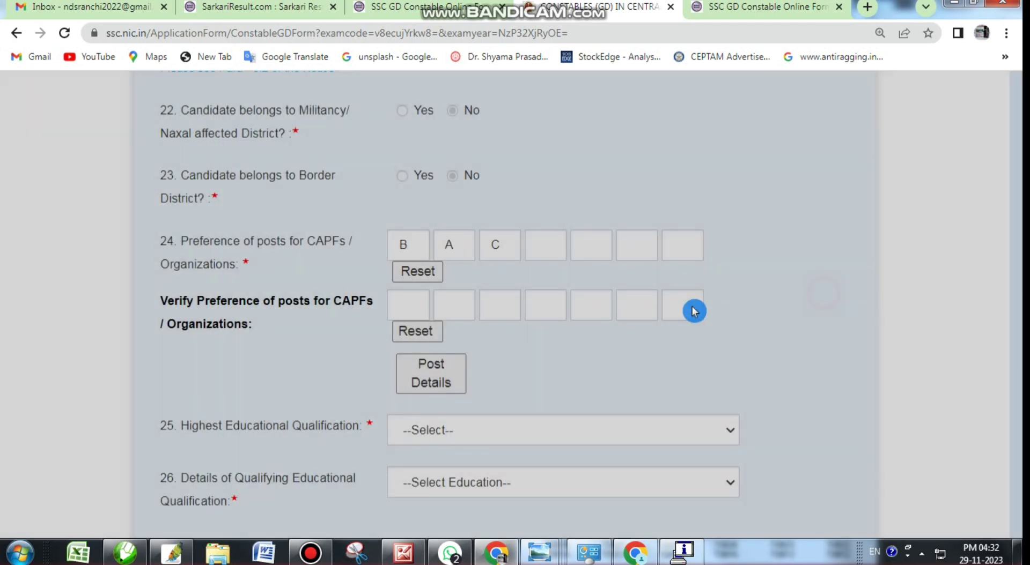
click(544, 247)
text(F)
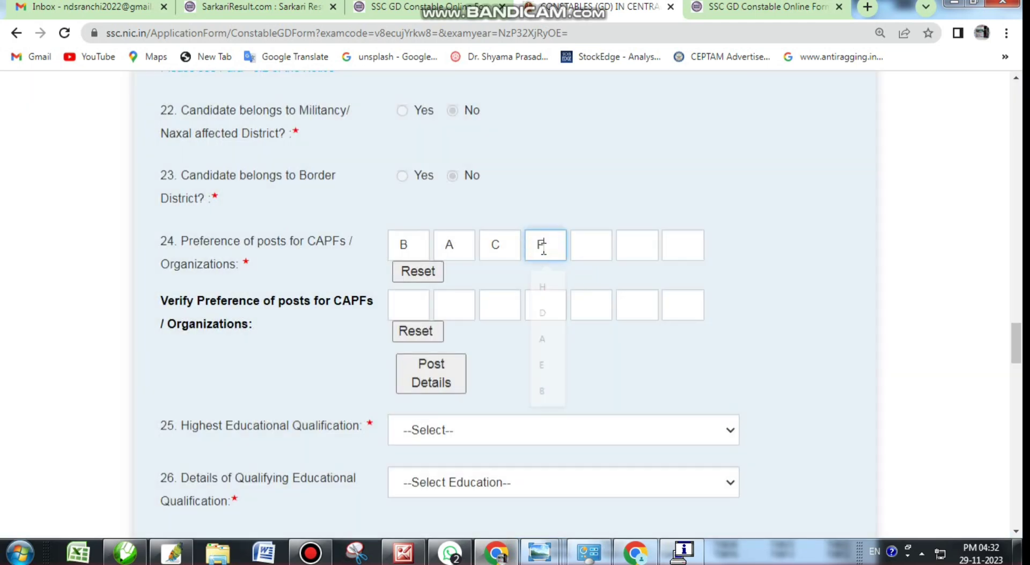
click(586, 247)
text(D)
- Try to enter F as the sixth post preference and recheck the codes in the post details
click(637, 246)
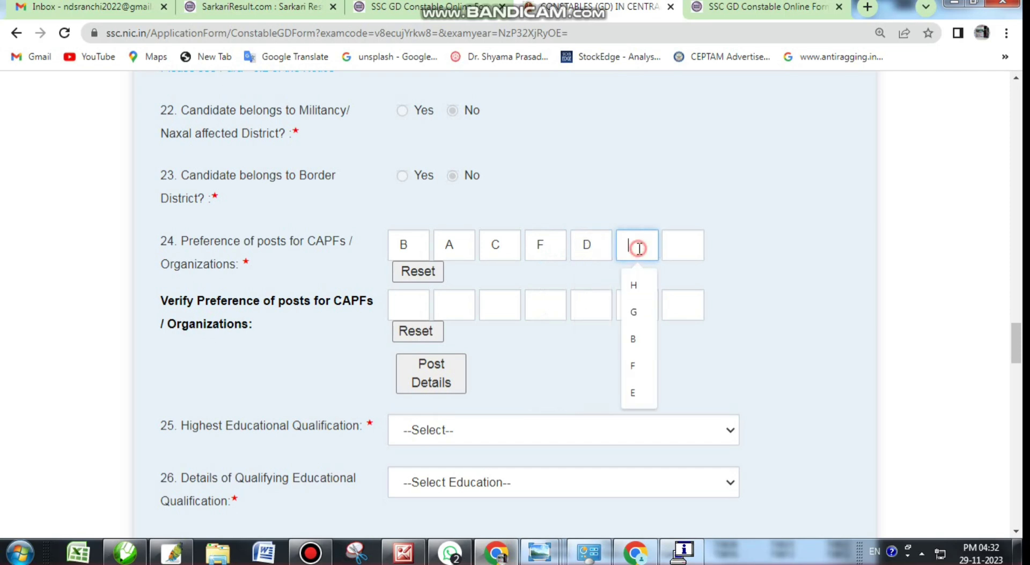
text(F)
click(659, 114)
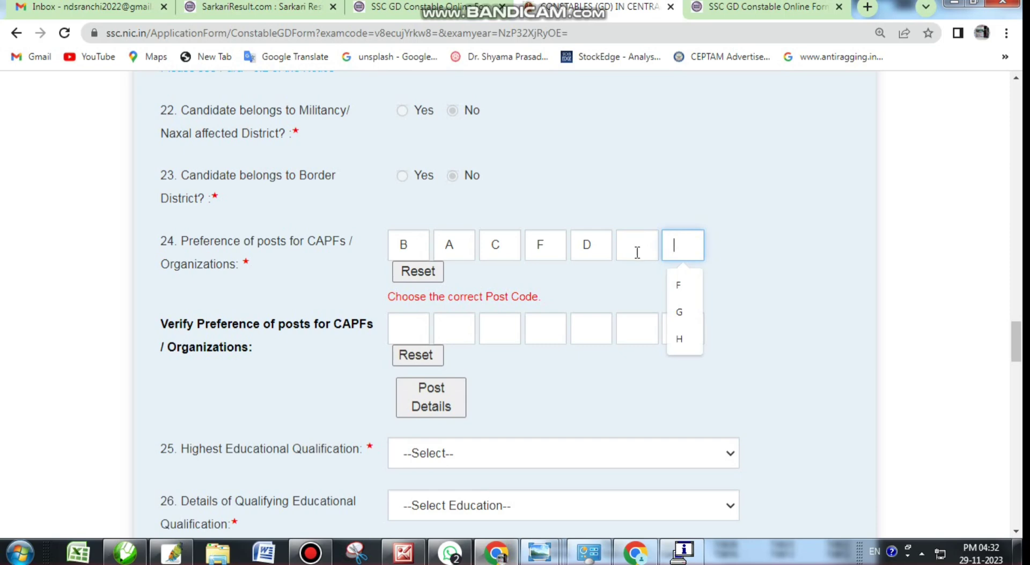
click(637, 253)
click(421, 396)
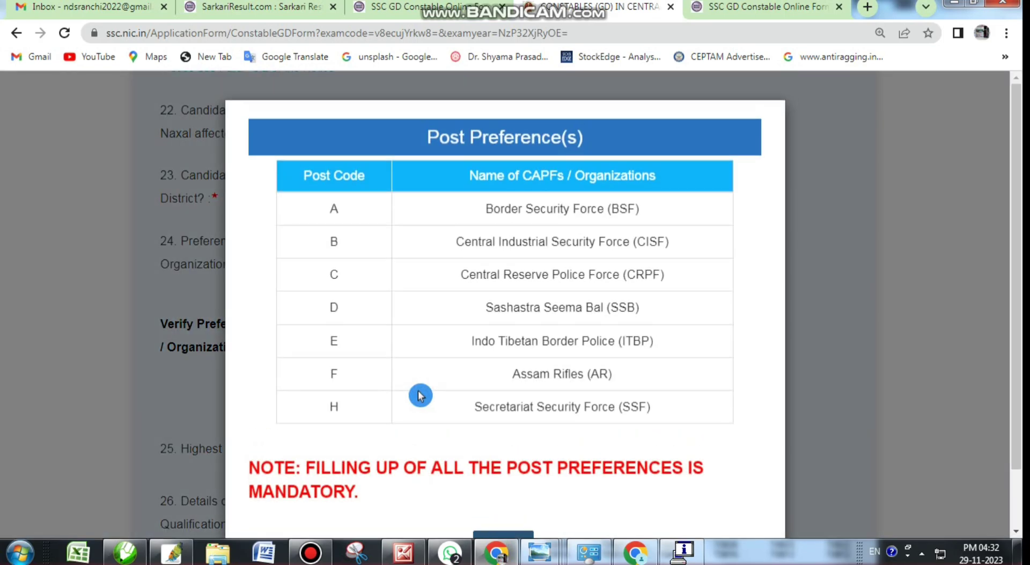
click(823, 359)
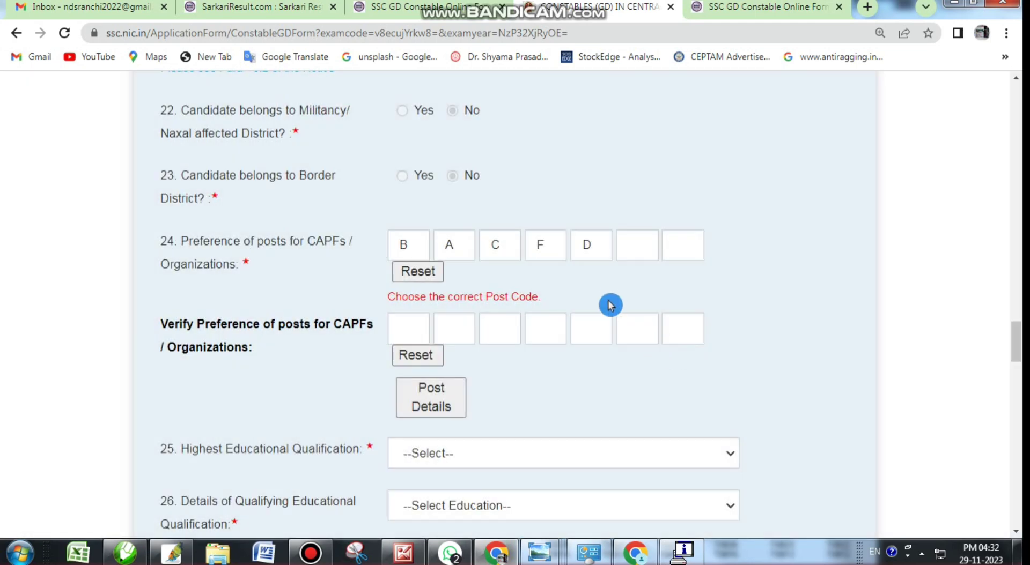
click(637, 246)
click(432, 400)
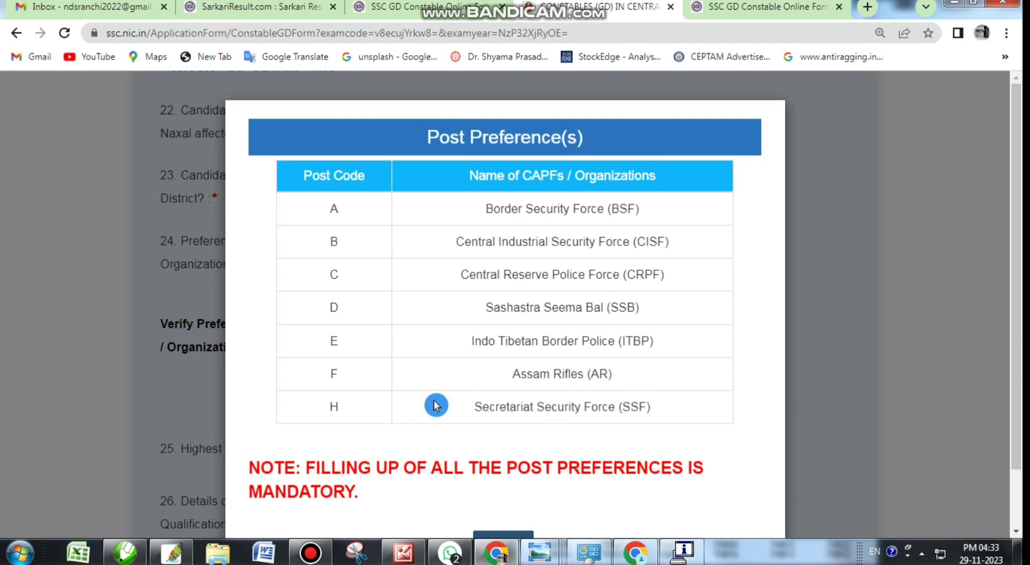
click(876, 321)
- Change the fourth post preference to E and enter F and H as the sixth and seventh preferences
click(628, 252)
click(549, 248)
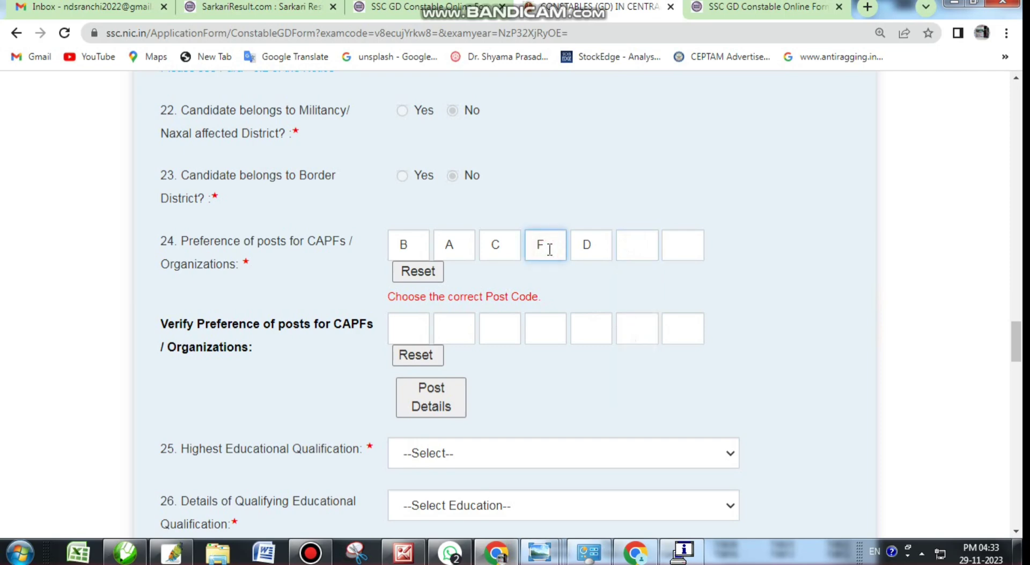
click(647, 249)
text(F)
click(692, 248)
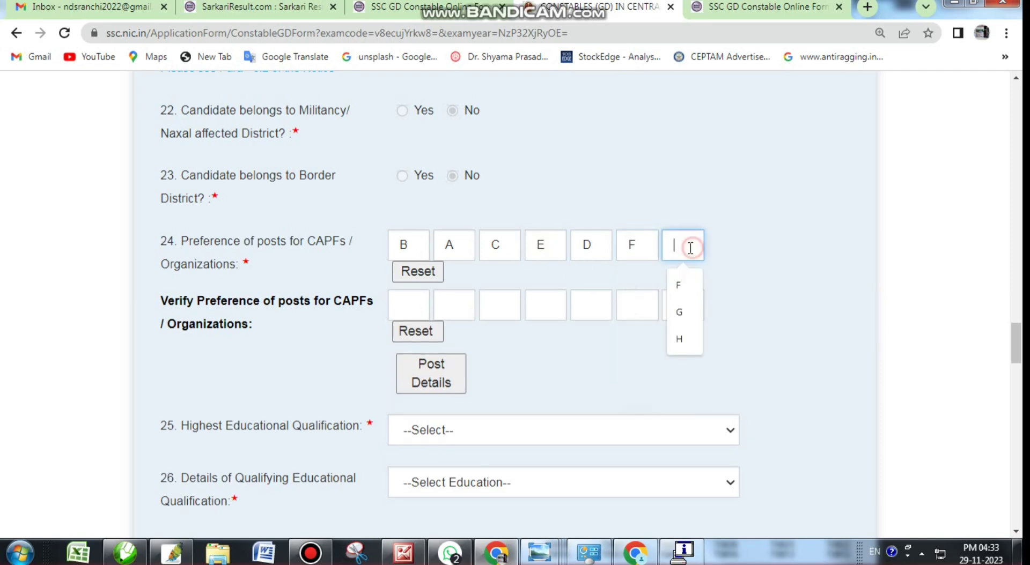
text(H)
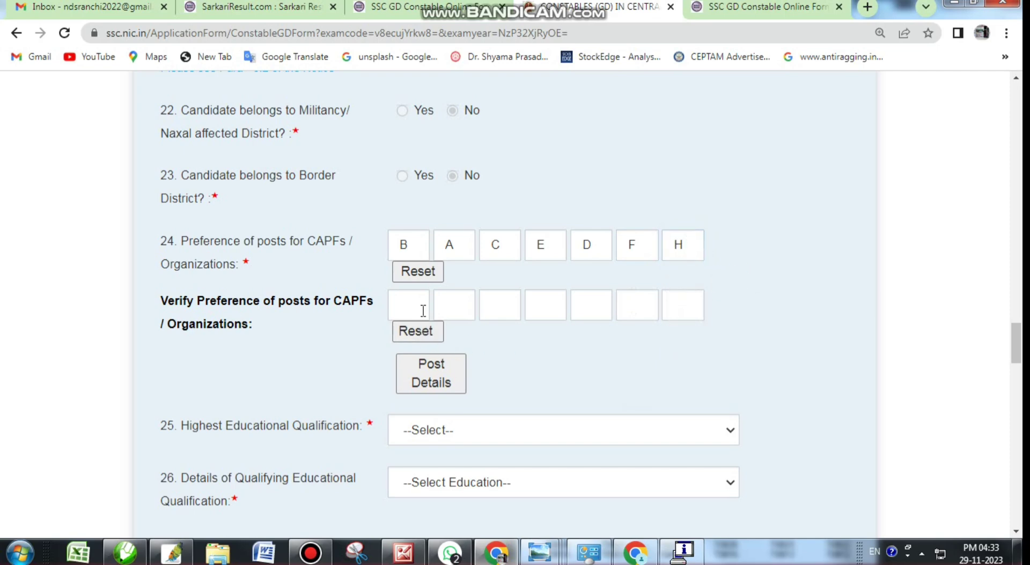
- Verify the post preferences for CAPFs / Organizations by entering B, A, C, E, D, F and H in the verification row
click(422, 303)
text(B)
click(462, 301)
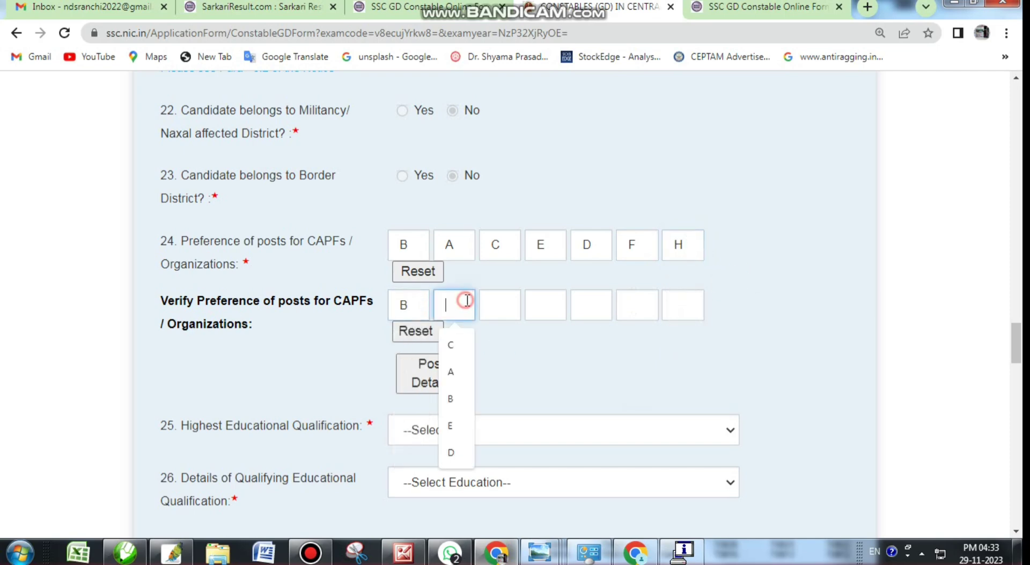
text(A)
click(496, 304)
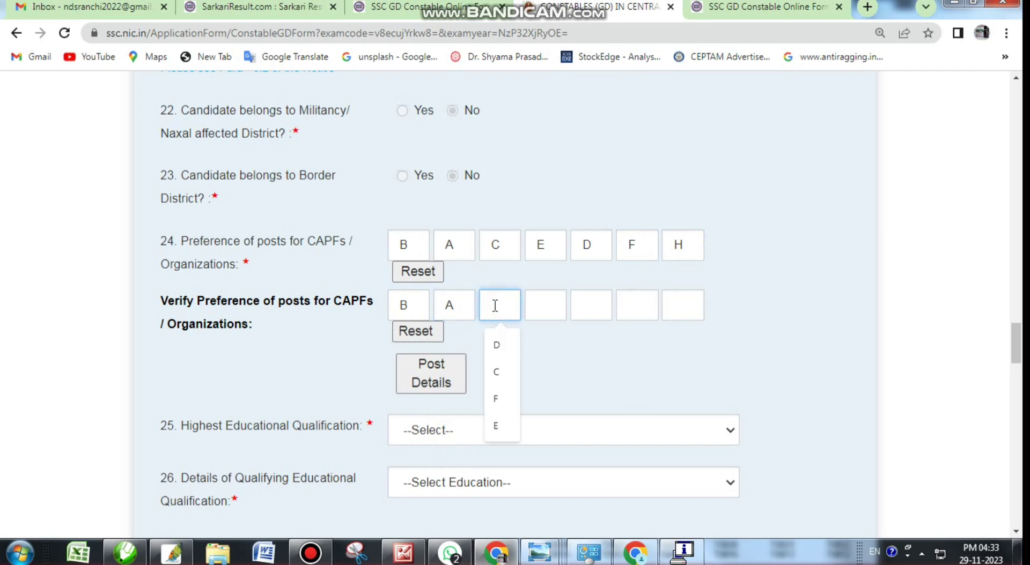
text(C)
click(542, 307)
text(E)
click(587, 312)
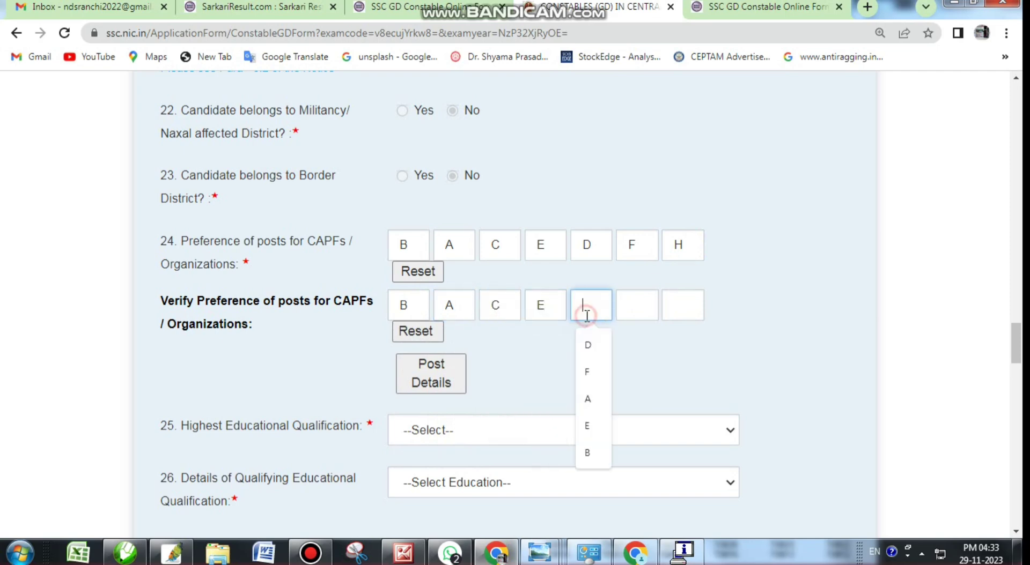
text(D)
click(629, 311)
text(F)
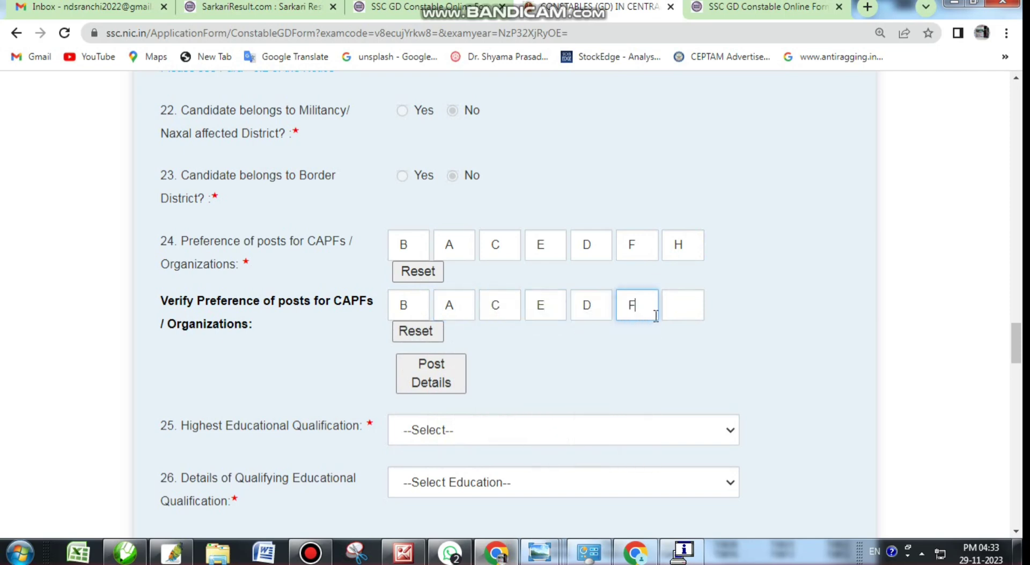
click(683, 308)
text(H)
scroll(529, 379, down, 3)
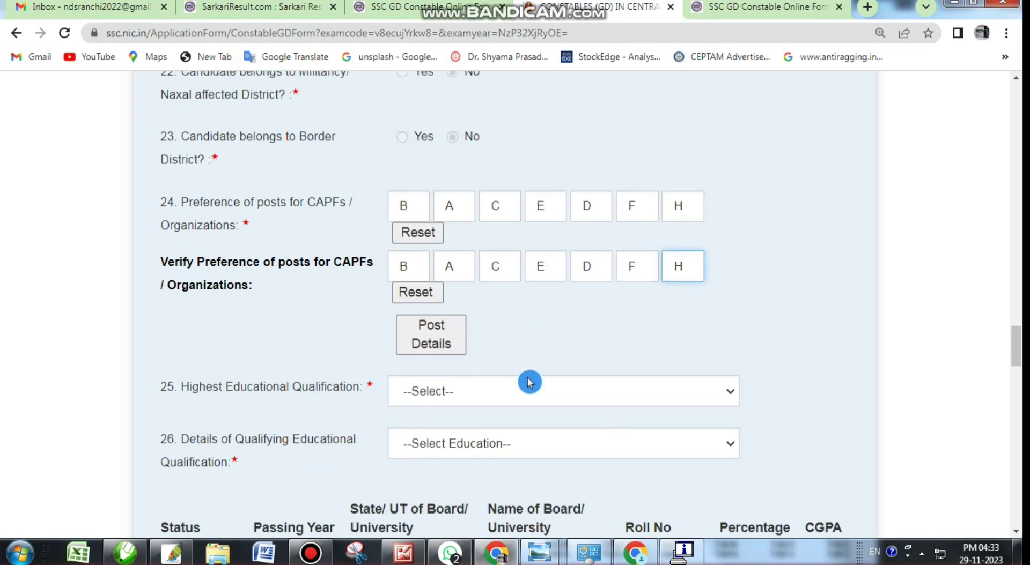
- Set the highest educational qualification to Intermediate/ Higher Secondary/ 10+2(2) and the qualifying educational qualification to 10th Standard
click(471, 287)
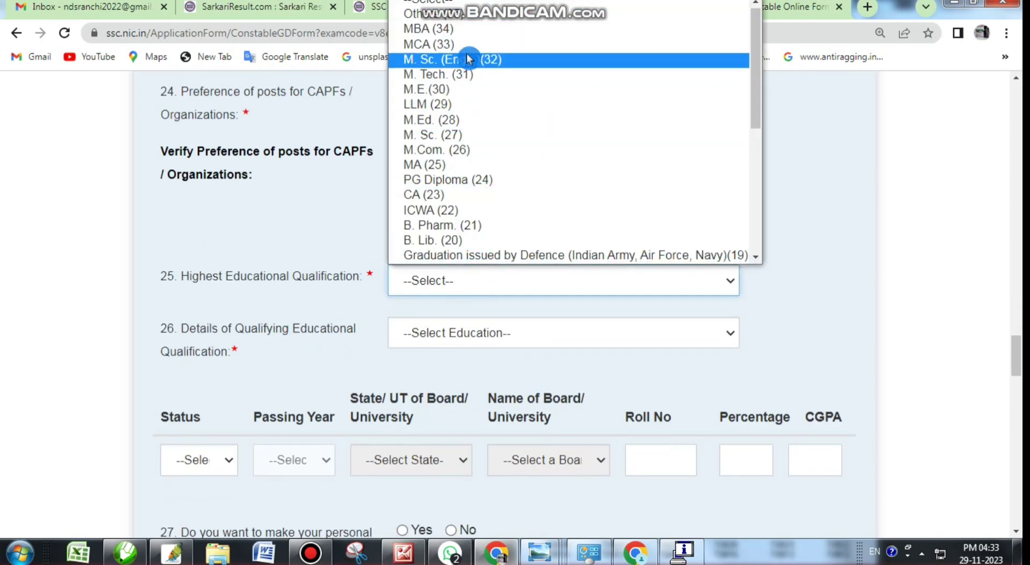
scroll(459, 215, down, 3)
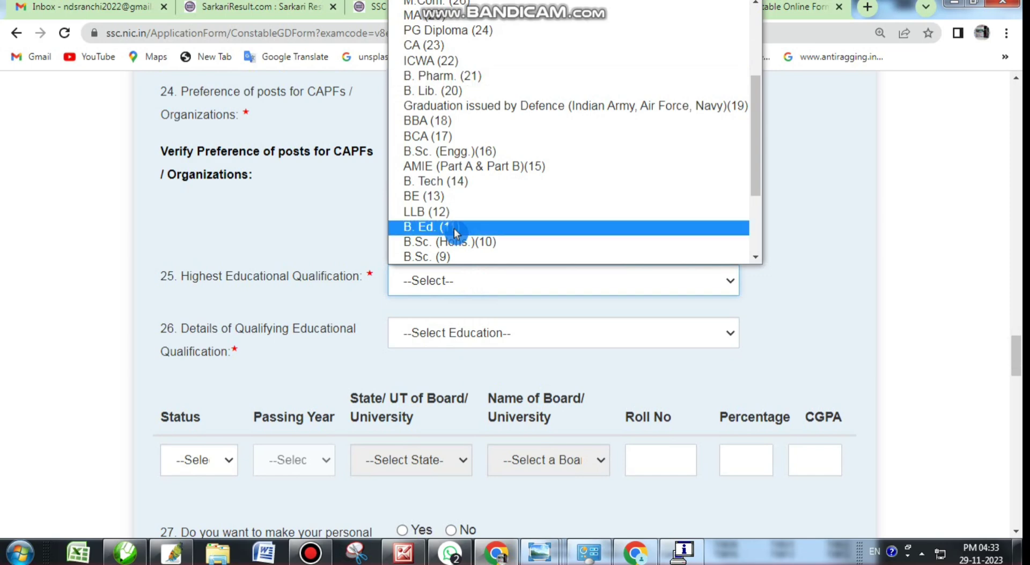
scroll(454, 227, down, 3)
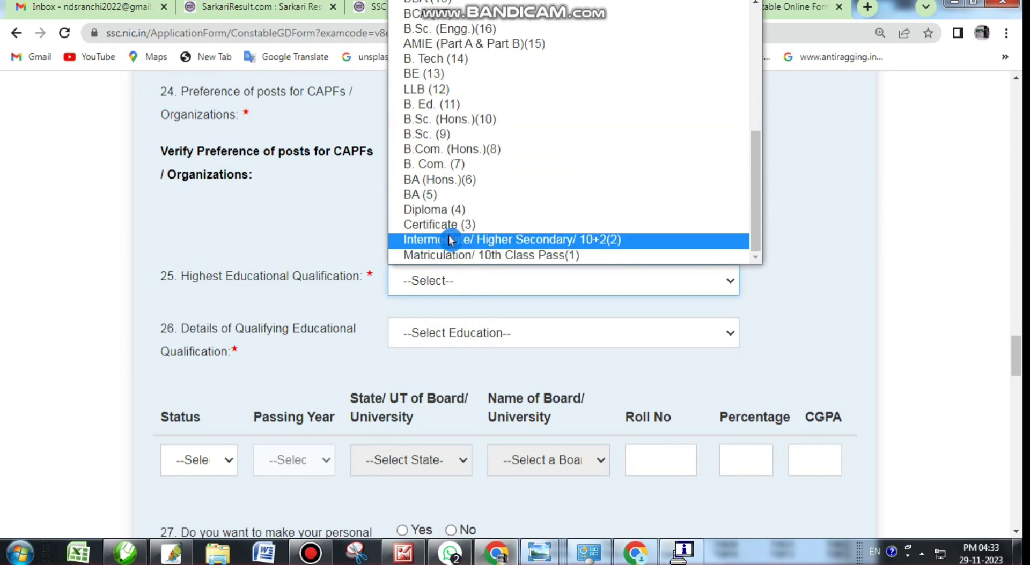
click(451, 240)
click(519, 339)
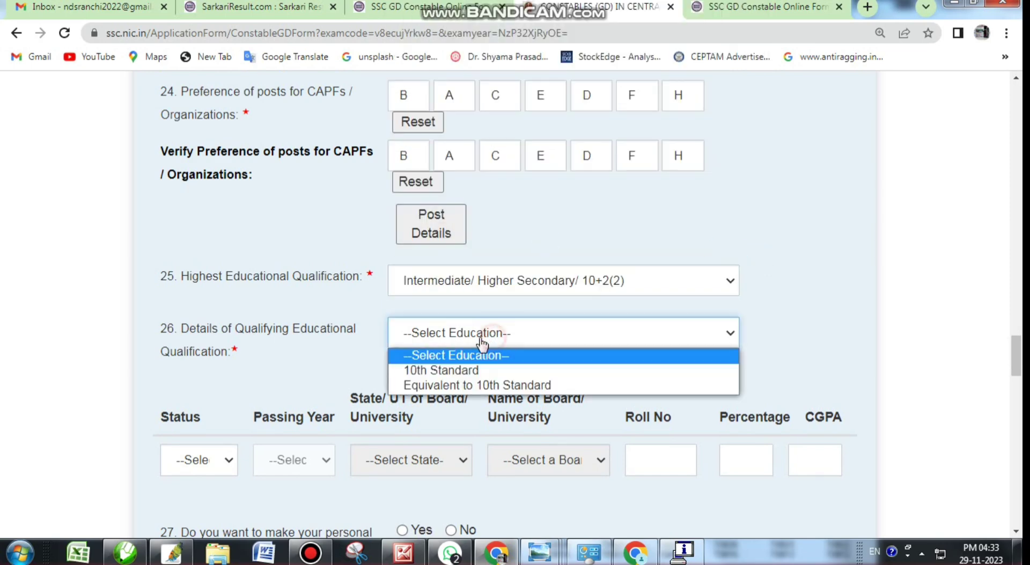
click(445, 370)
scroll(357, 428, down, 3)
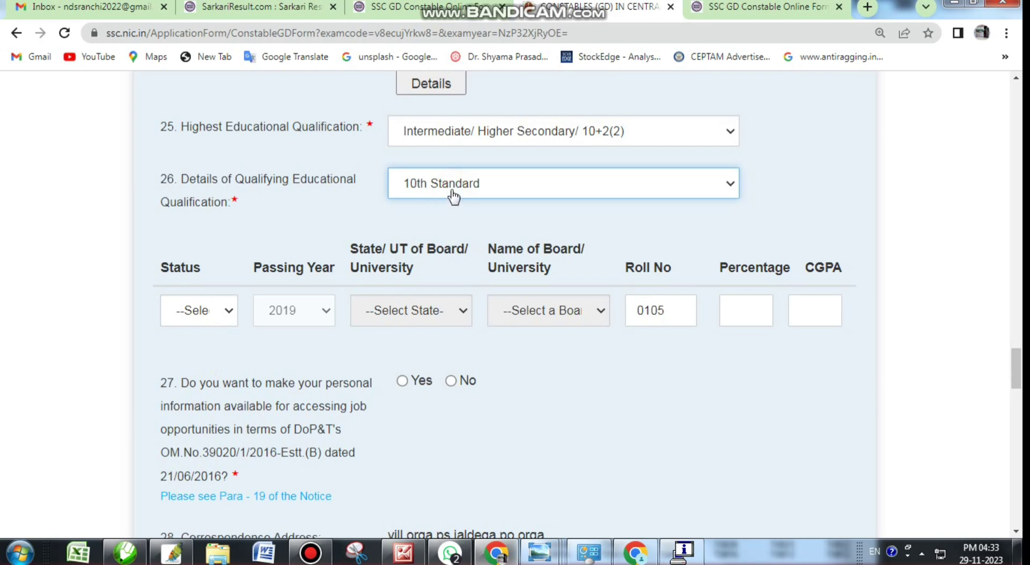
- Set the 10th Standard status to Passed and enter 68 as the percentage
click(228, 317)
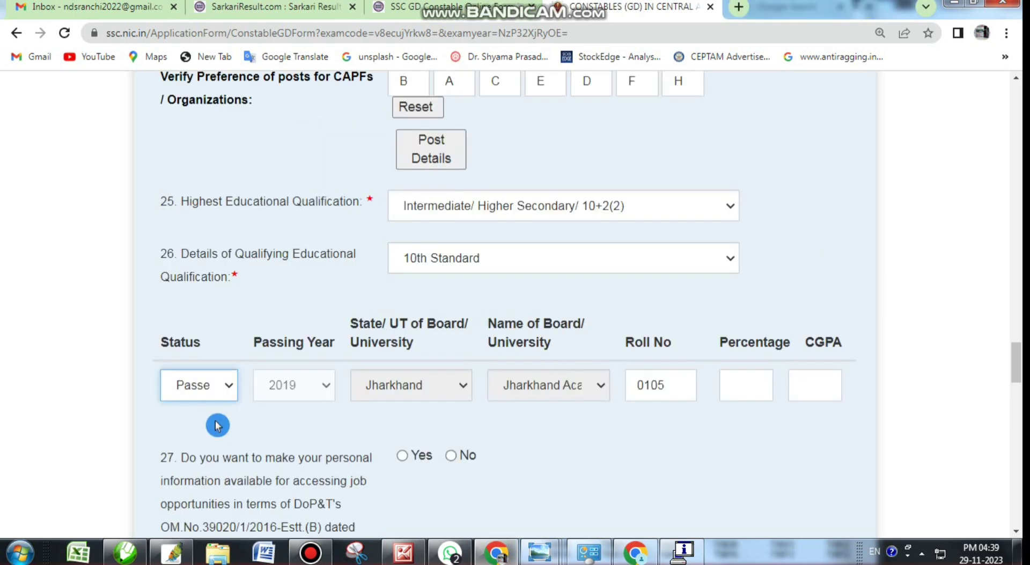
click(215, 384)
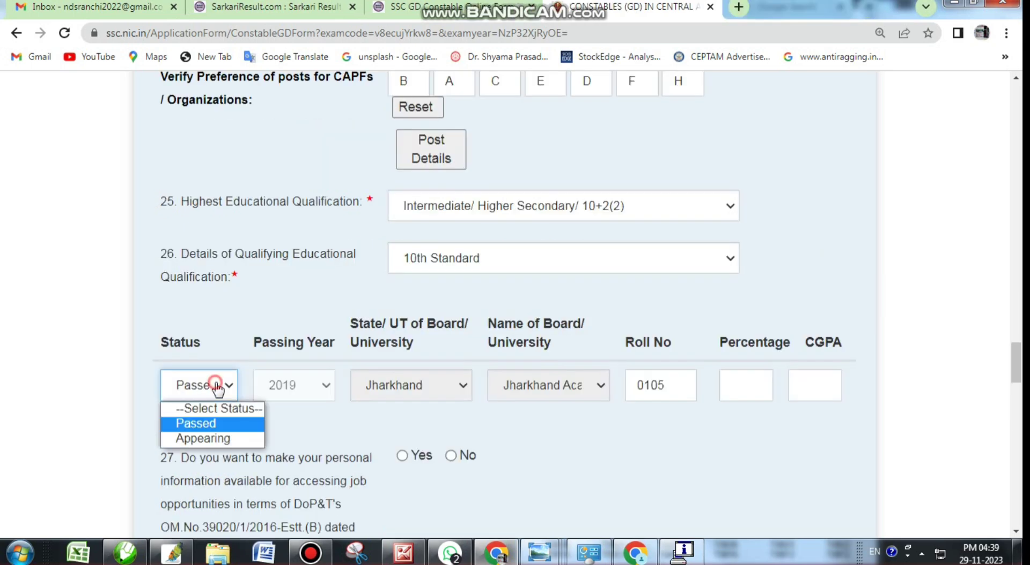
click(194, 425)
click(743, 385)
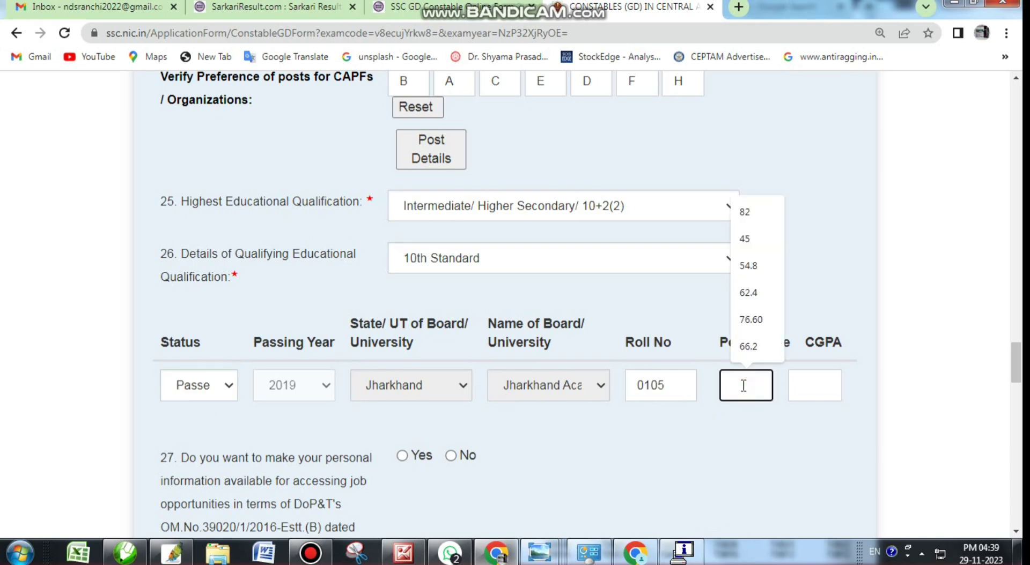
text(68)
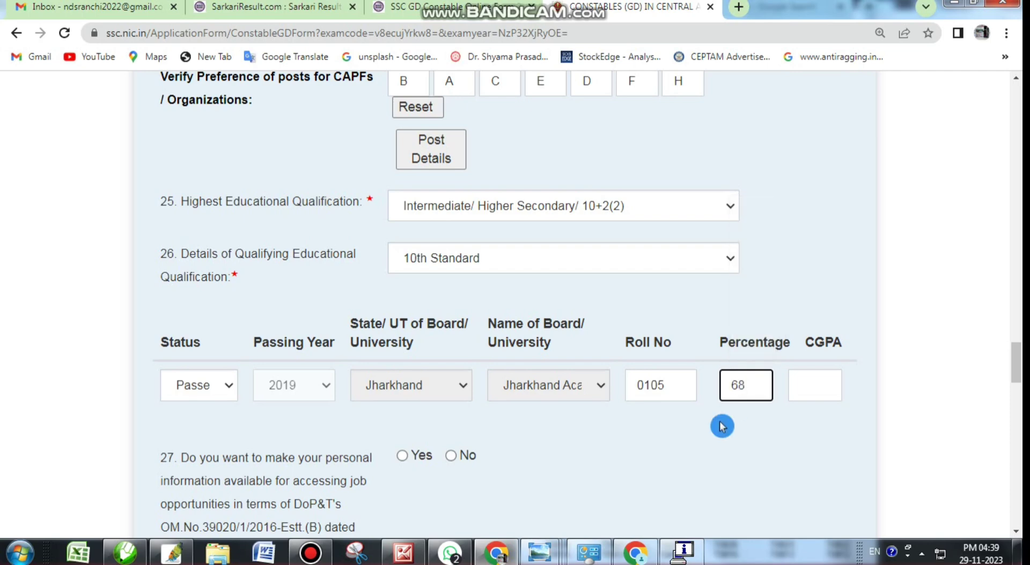
click(600, 449)
- Answer No to making personal information available for accessing job opportunities in question 27
scroll(521, 455, down, 3)
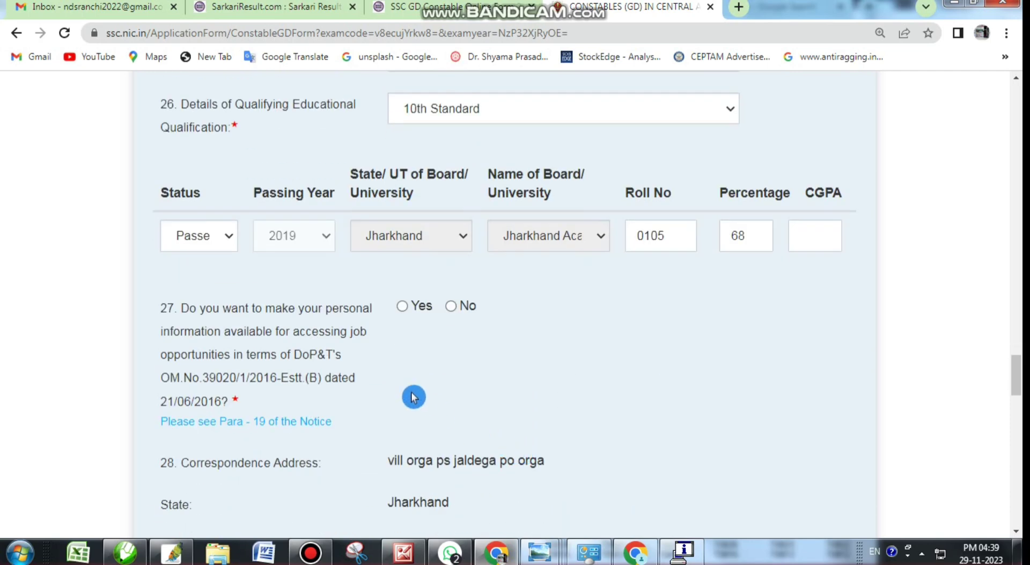
scroll(413, 396, down, 1)
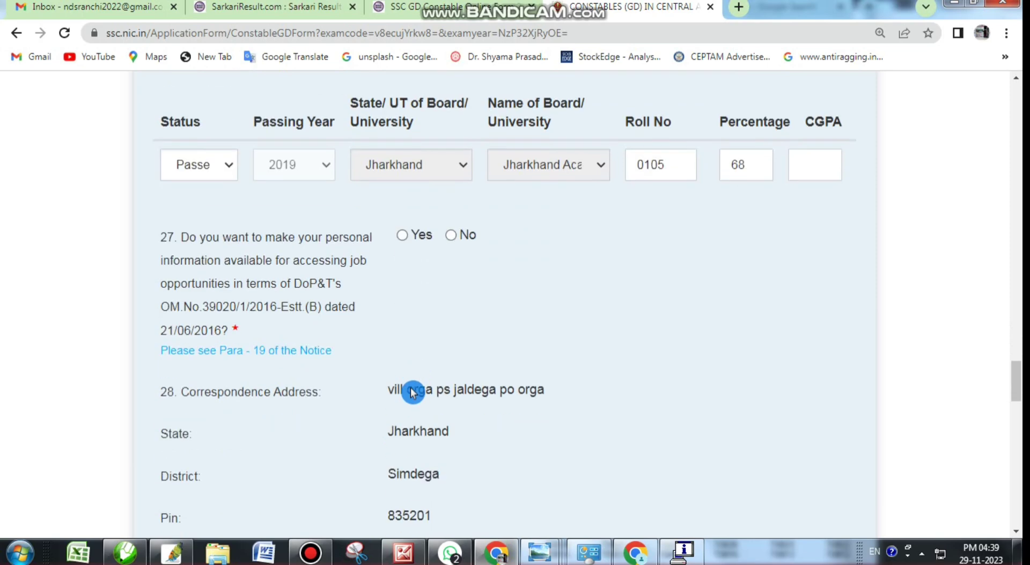
click(451, 232)
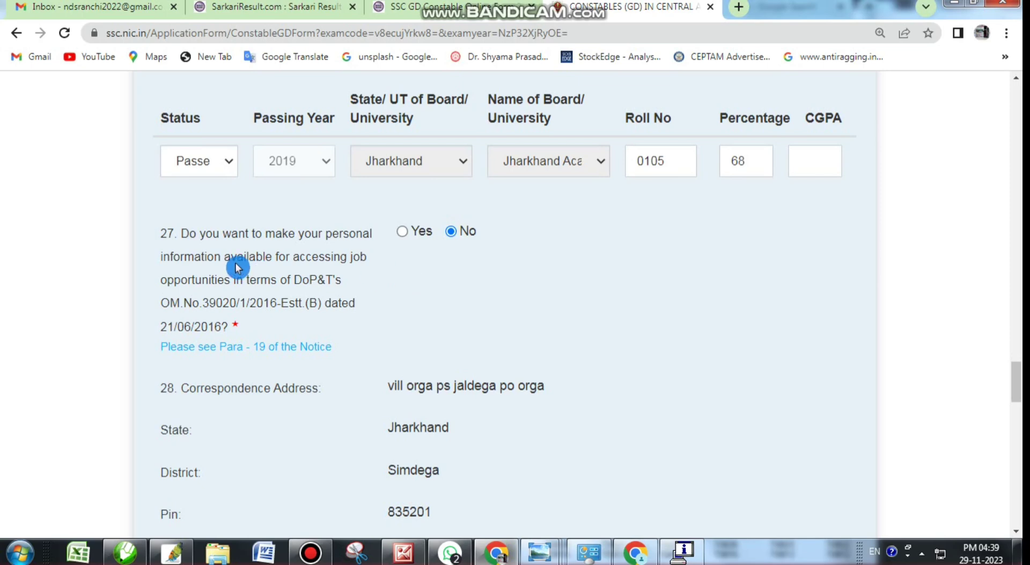
drag(186, 241, 325, 309)
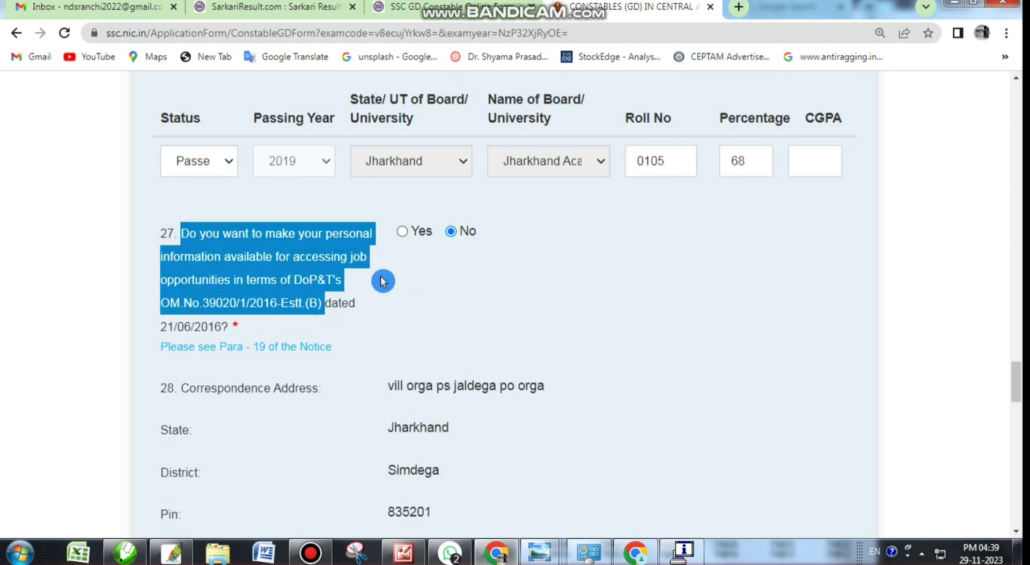
click(399, 280)
- Answer Yes to whether the photograph has been taken on or after 24-August-2023
scroll(462, 314, down, 5)
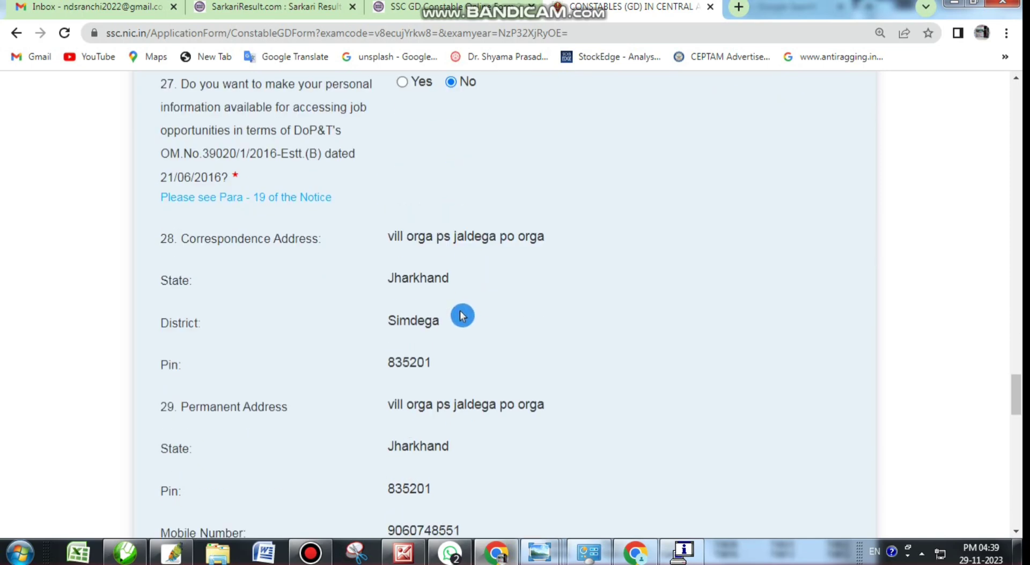
scroll(462, 315, down, 5)
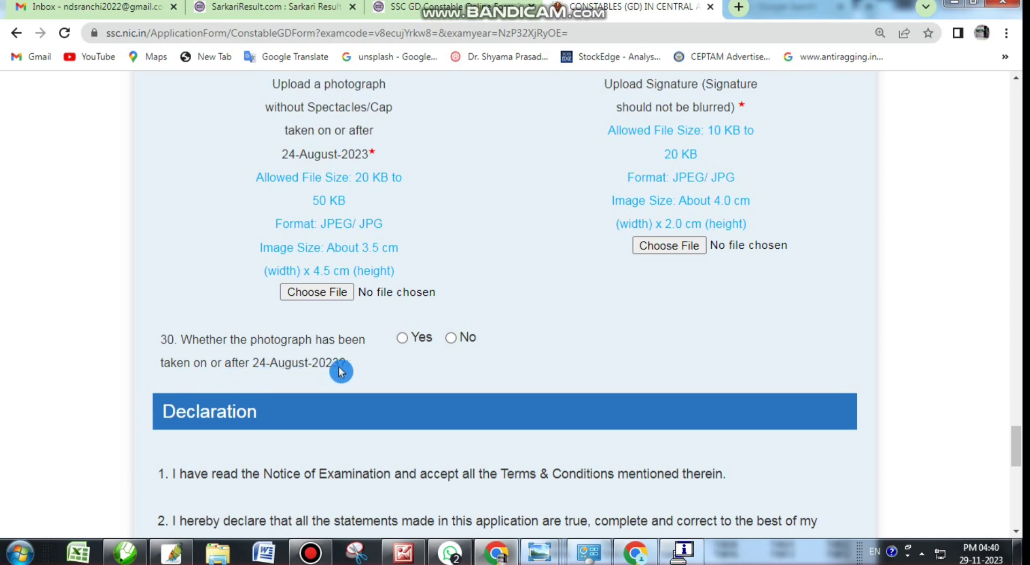
click(402, 339)
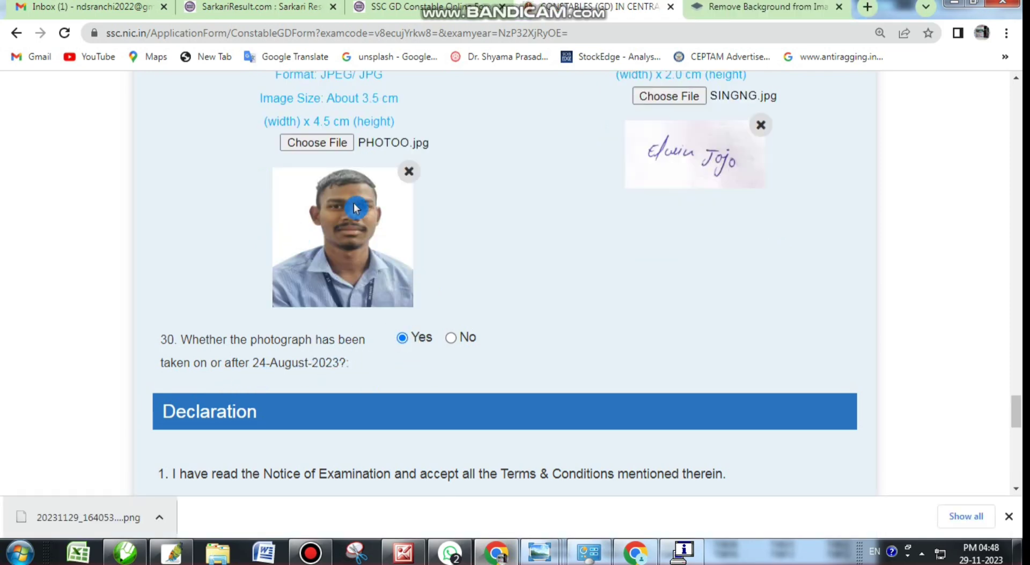
- Review the uploaded photograph and signature against their allowed file sizes and the photograph date requirement
scroll(329, 102, up, 2)
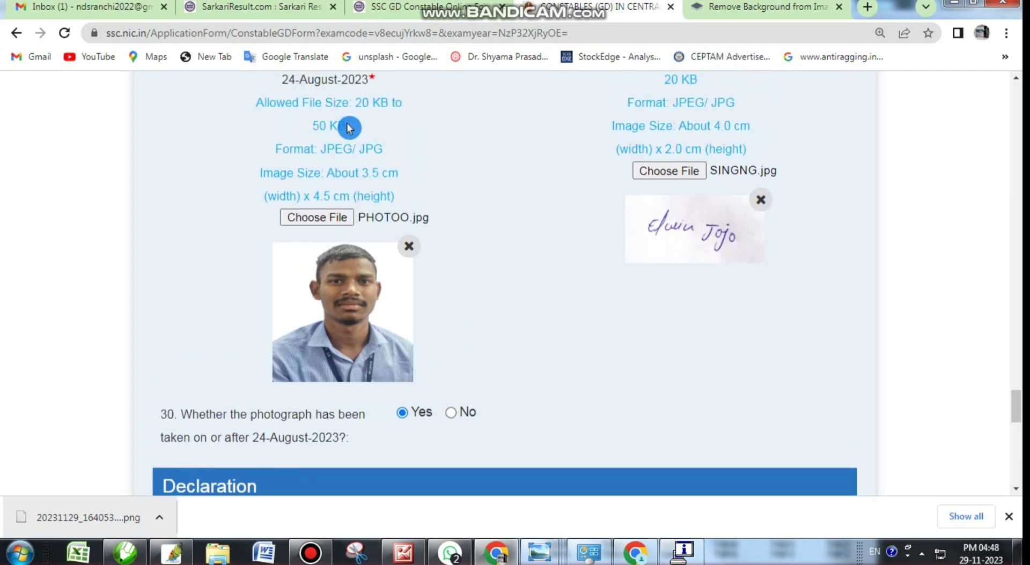
drag(356, 103, 368, 107)
click(368, 106)
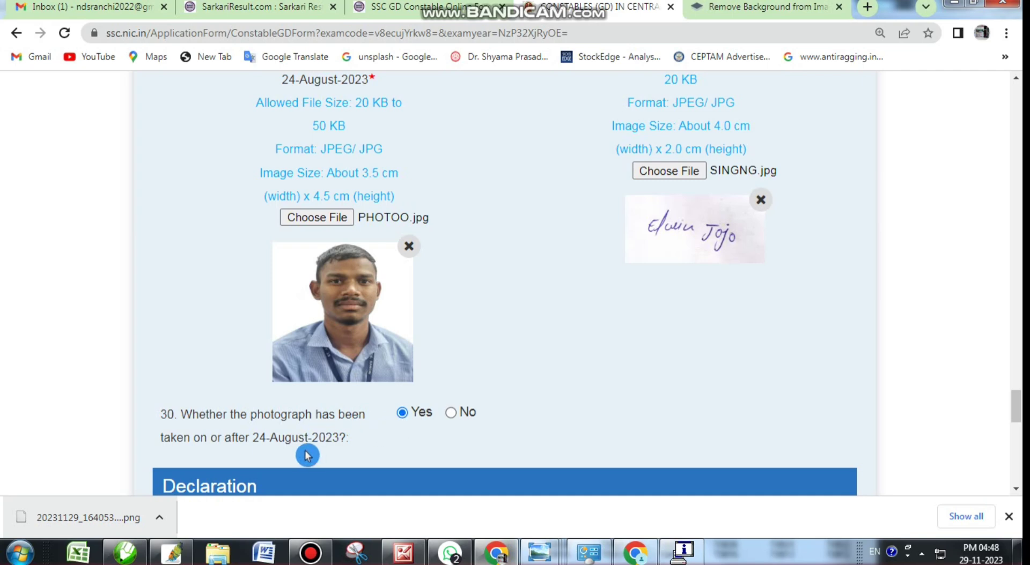
drag(253, 439, 341, 438)
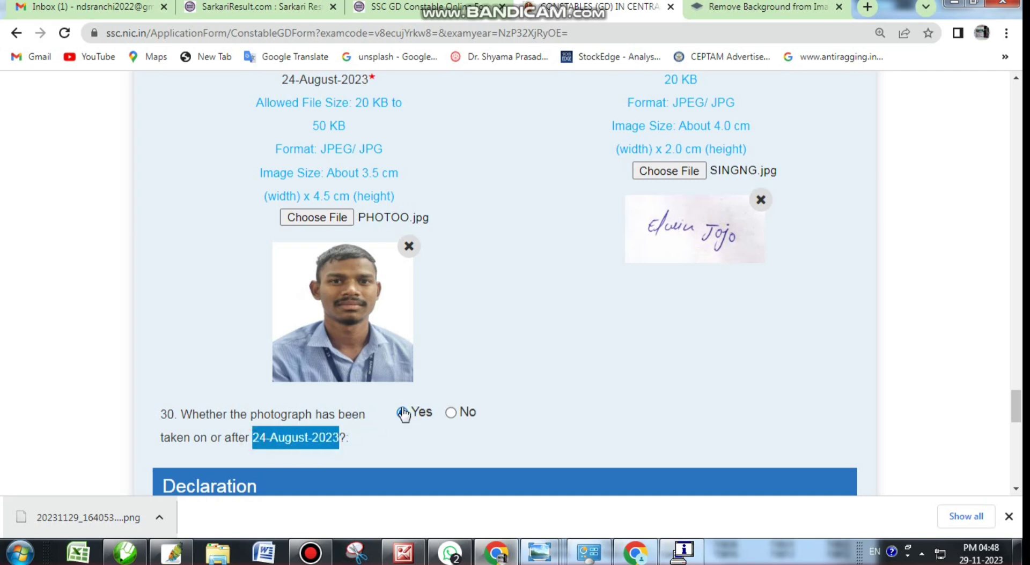
click(601, 318)
scroll(706, 163, up, 1)
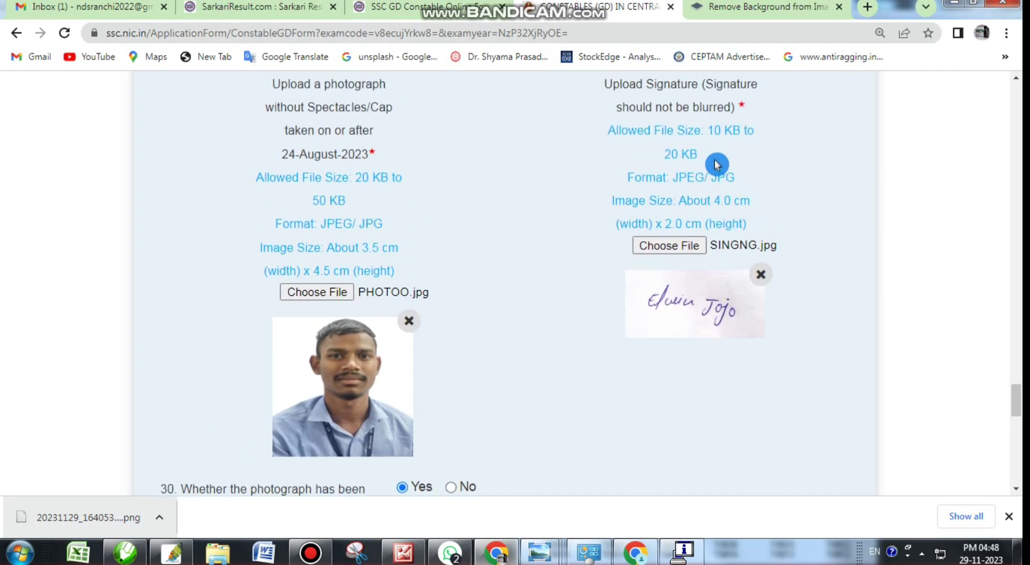
double_click(716, 132)
double_click(672, 154)
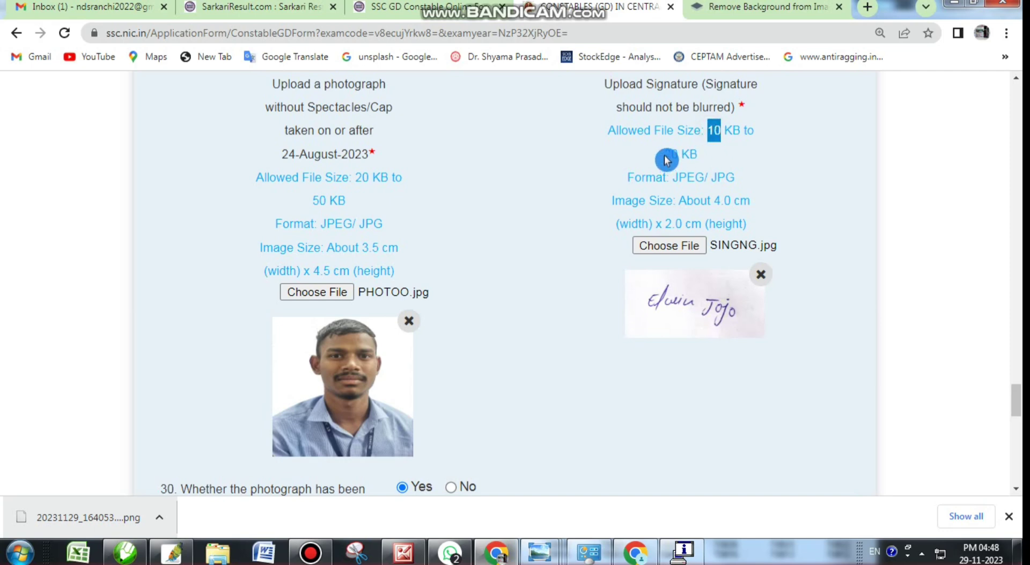
click(755, 224)
- Check the declaration, agreement and captcha at the end of the form and open the application preview
scroll(436, 350, down, 3)
scroll(436, 351, down, 3)
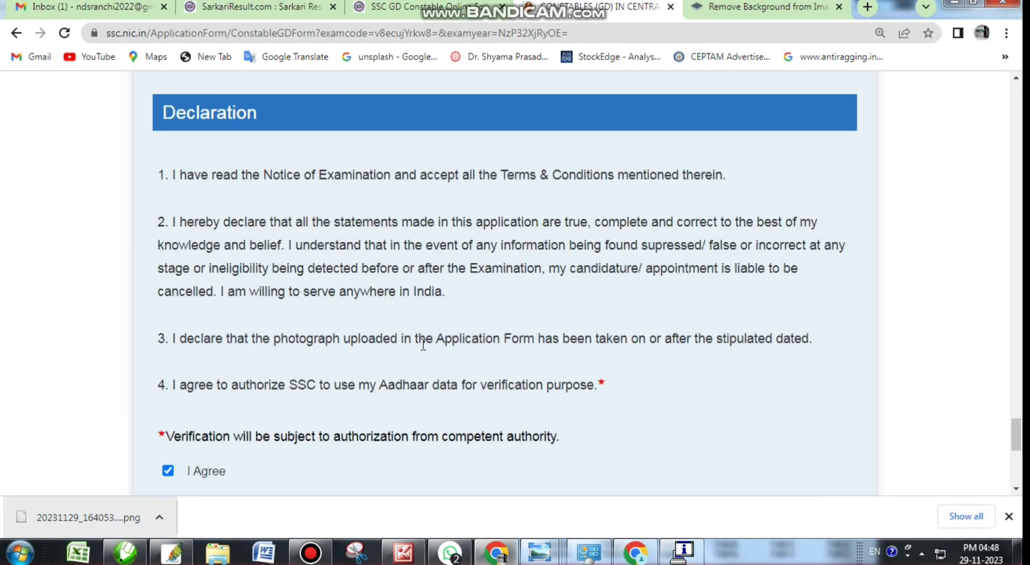
scroll(230, 477, down, 2)
scroll(258, 390, down, 3)
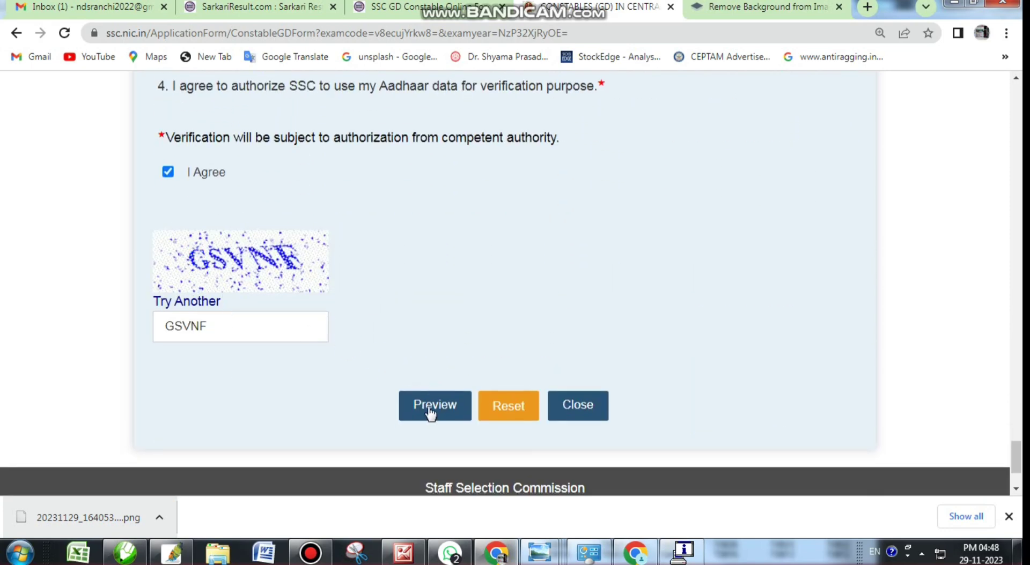
click(430, 413)
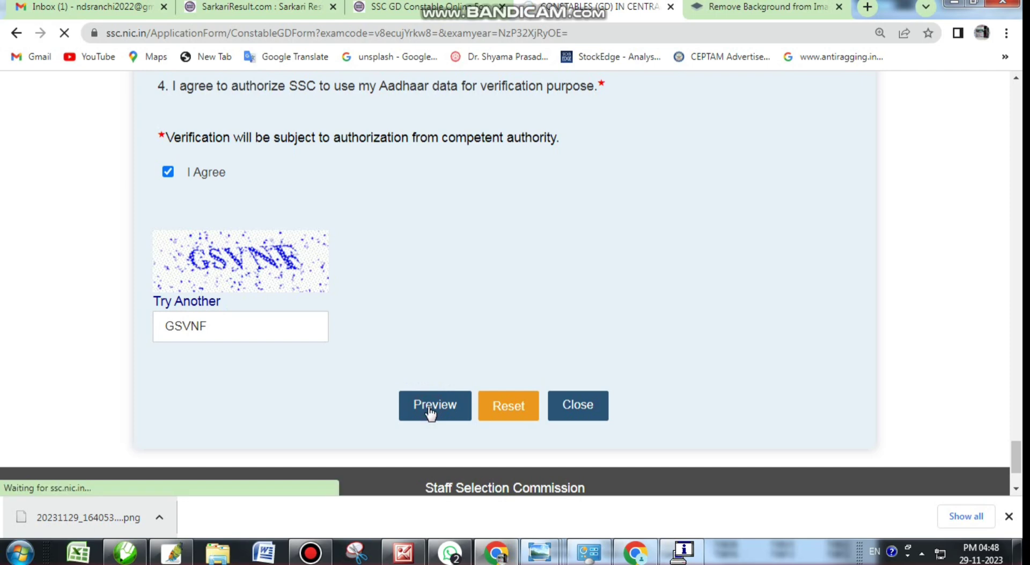
- Review all details in the application preview, from the candidate's personal data through the photograph and signature
scroll(429, 410, down, 8)
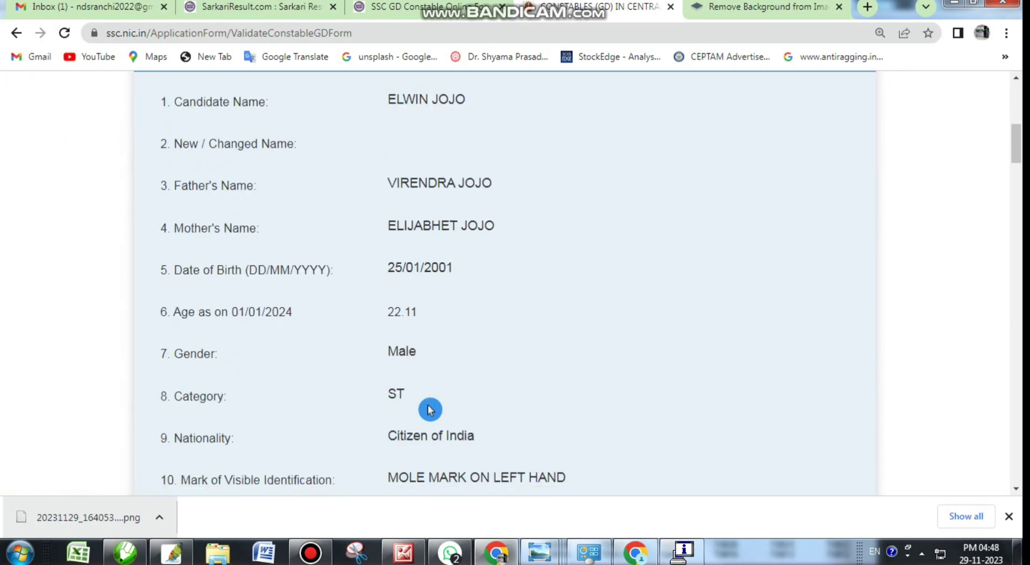
scroll(430, 410, down, 7)
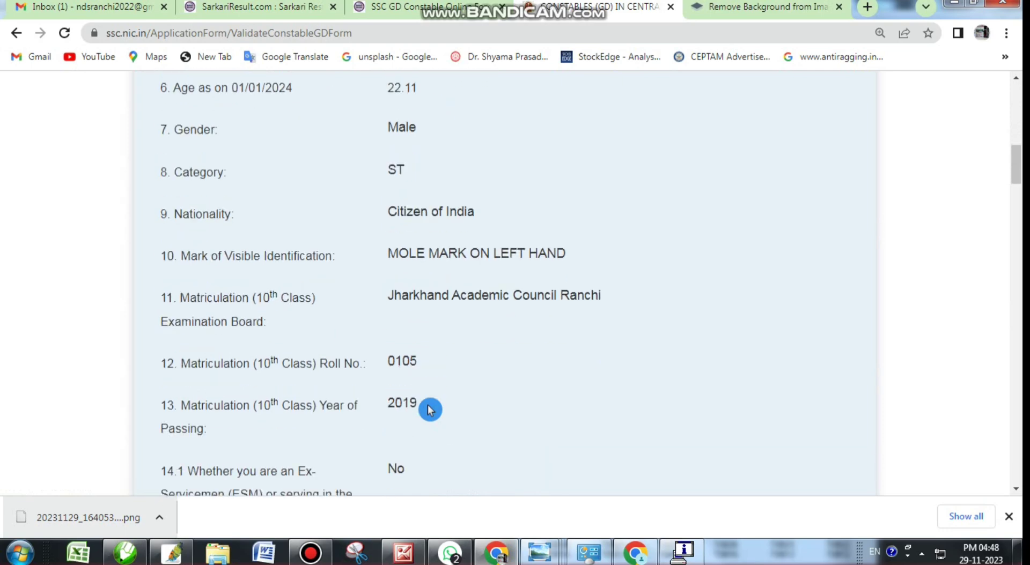
scroll(430, 410, down, 7)
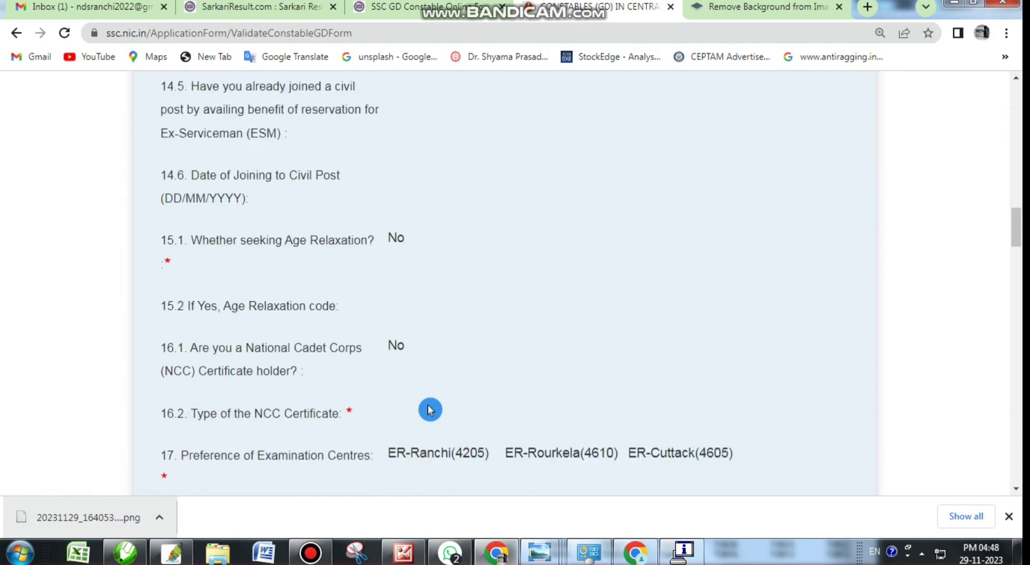
scroll(430, 410, down, 3)
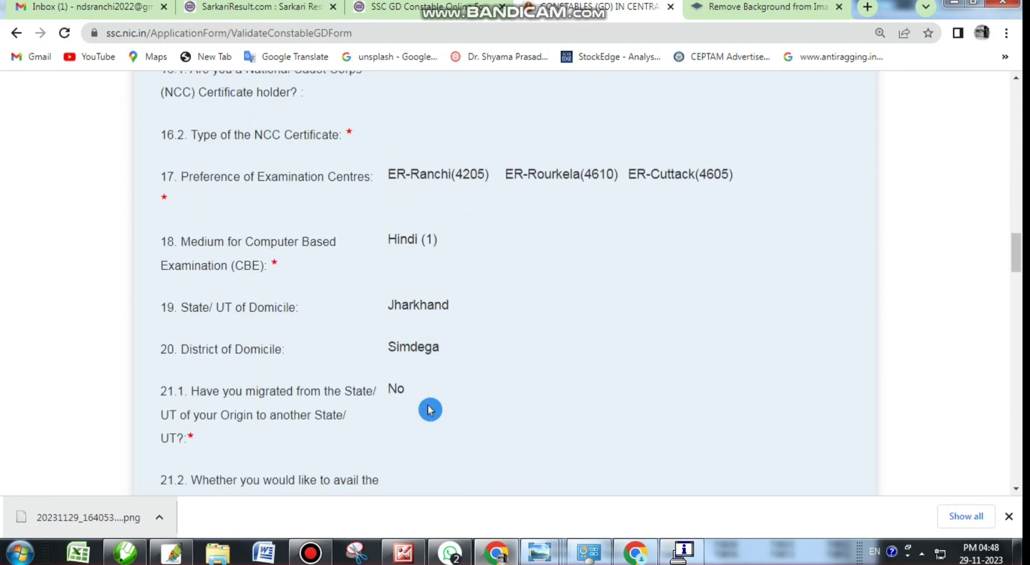
scroll(430, 410, down, 8)
scroll(430, 410, down, 14)
scroll(430, 410, down, 15)
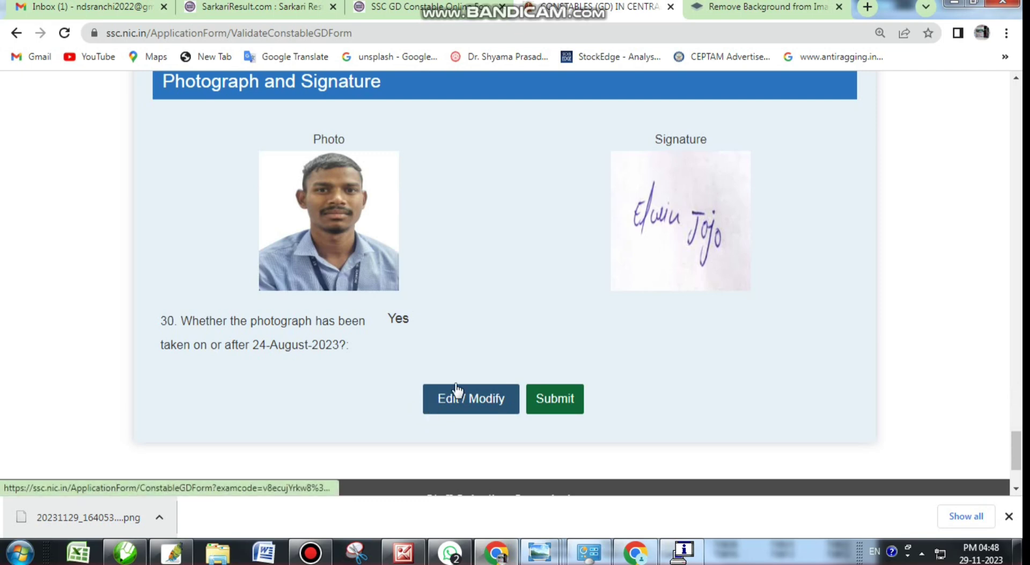
- Submit the application with final confirmation and open its printable copy
click(558, 403)
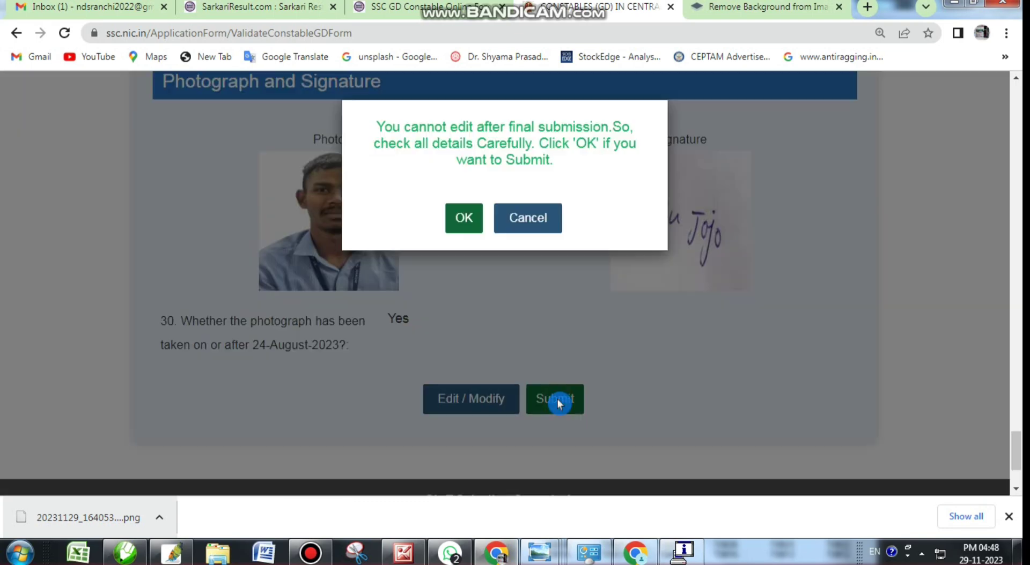
click(465, 218)
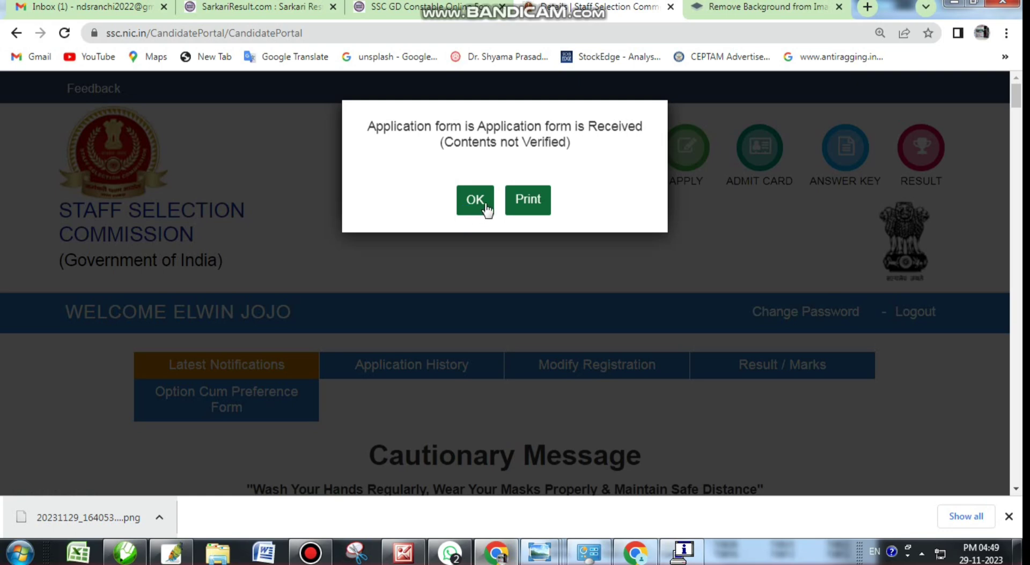
click(519, 205)
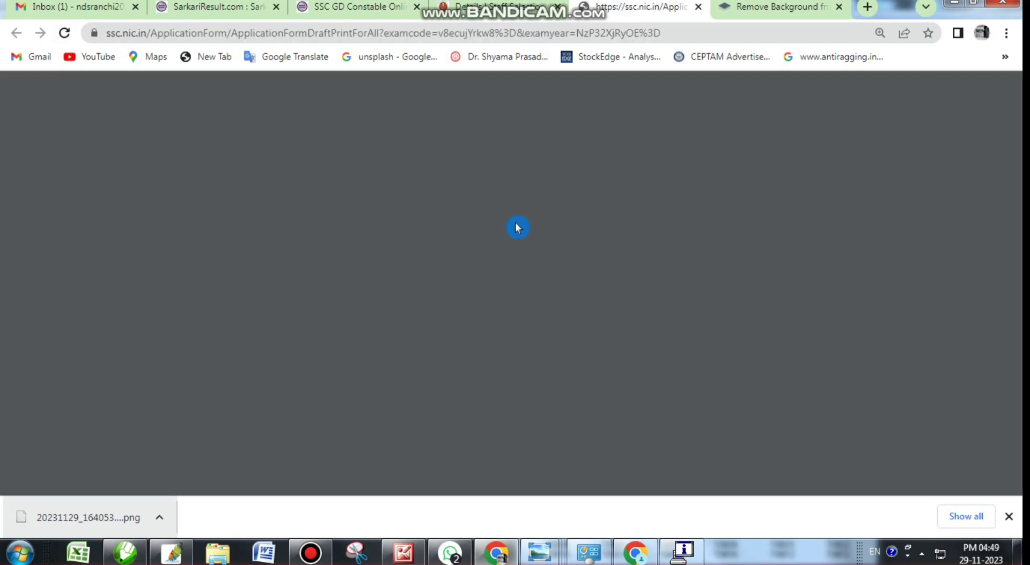
key(ctrl+minus)
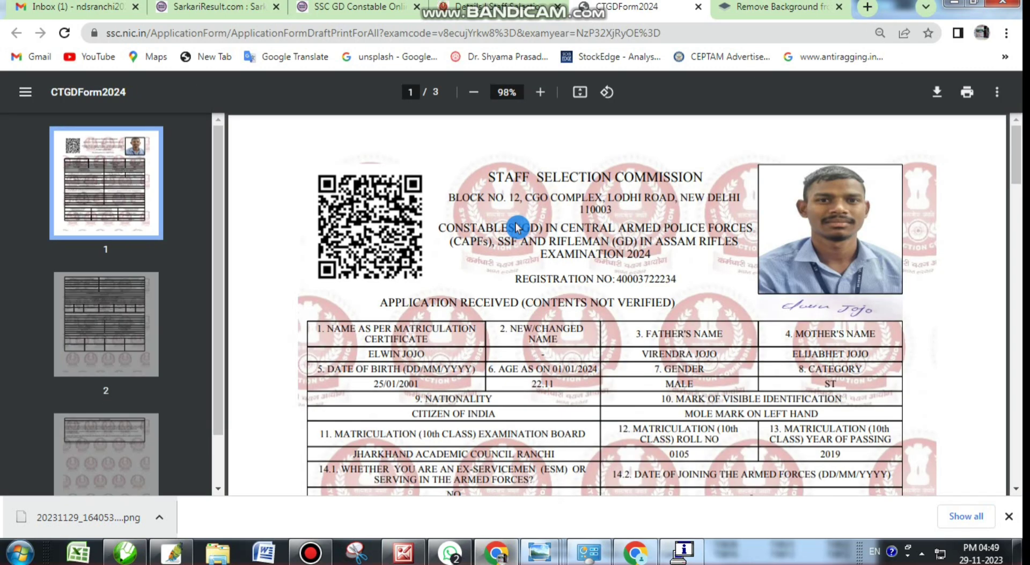
- Start printing the application form with SHARP AR-6020NV (USB) (Copy 3) as the destination printer
click(967, 92)
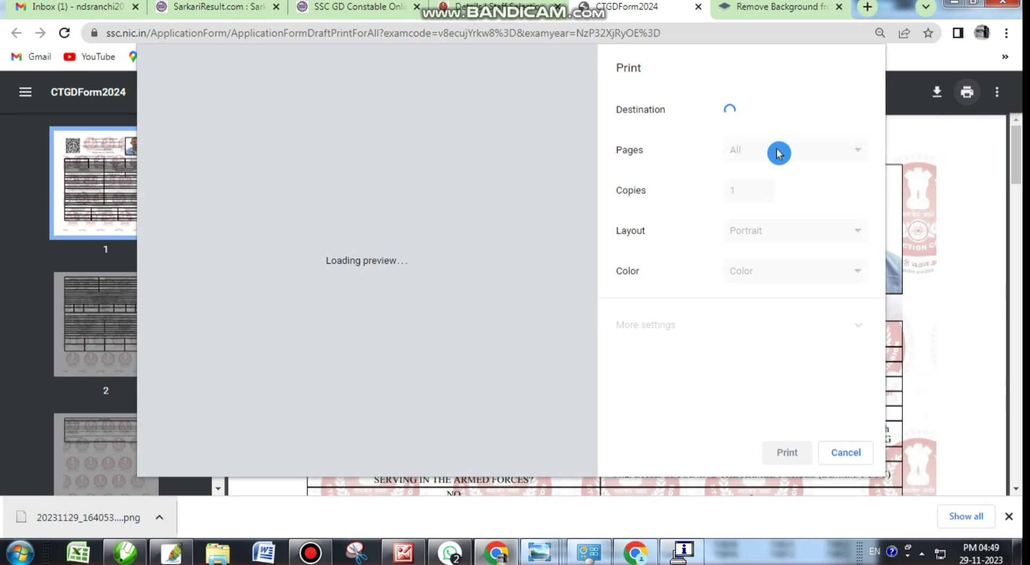
click(791, 111)
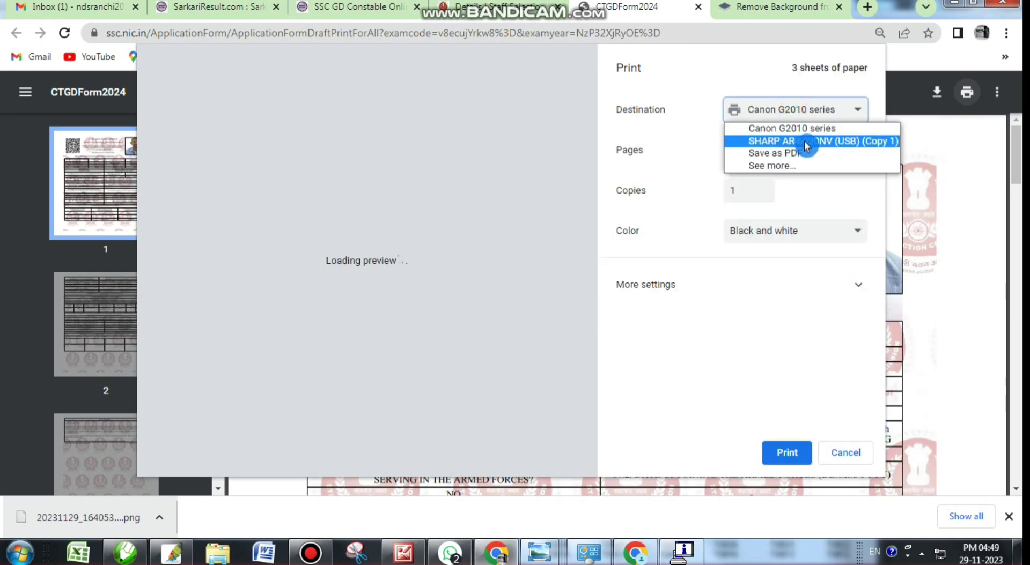
click(786, 165)
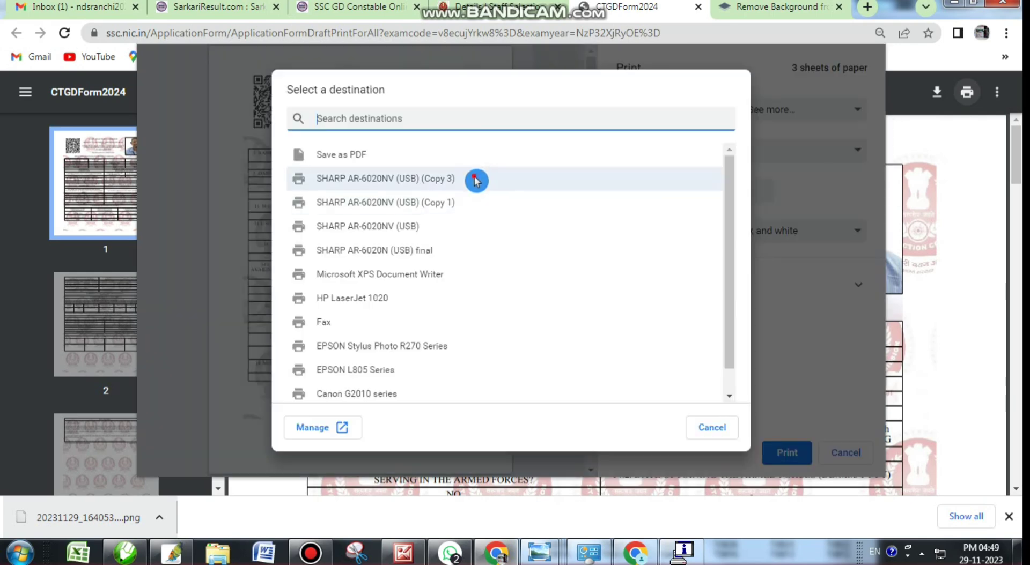
click(475, 182)
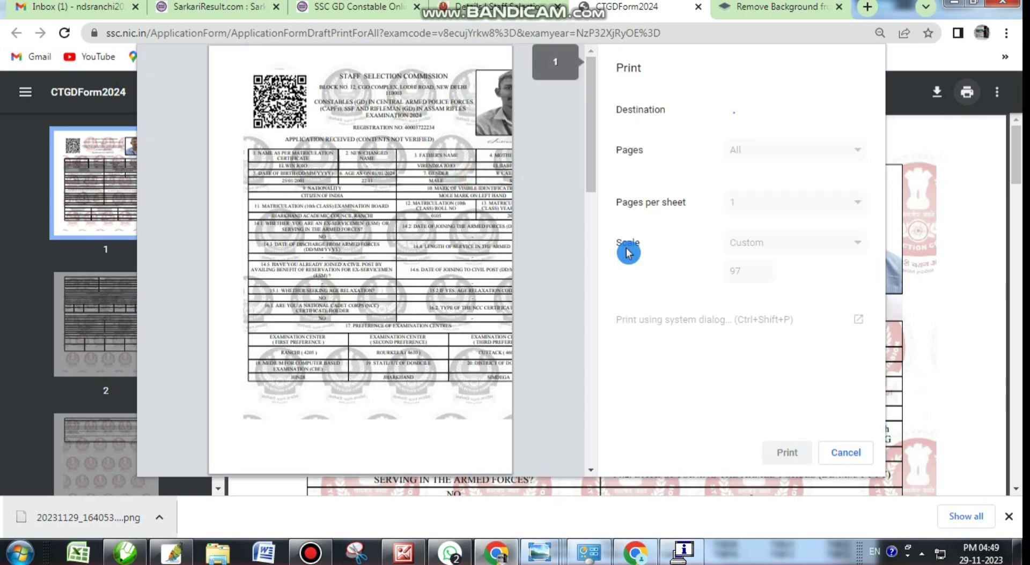
- Adjust the custom scale and remaining options in the print settings and print the application form
click(753, 258)
scroll(772, 311, down, 3)
click(763, 334)
click(762, 334)
click(763, 334)
click(763, 334)
click(763, 334)
click(763, 333)
click(730, 367)
click(785, 452)
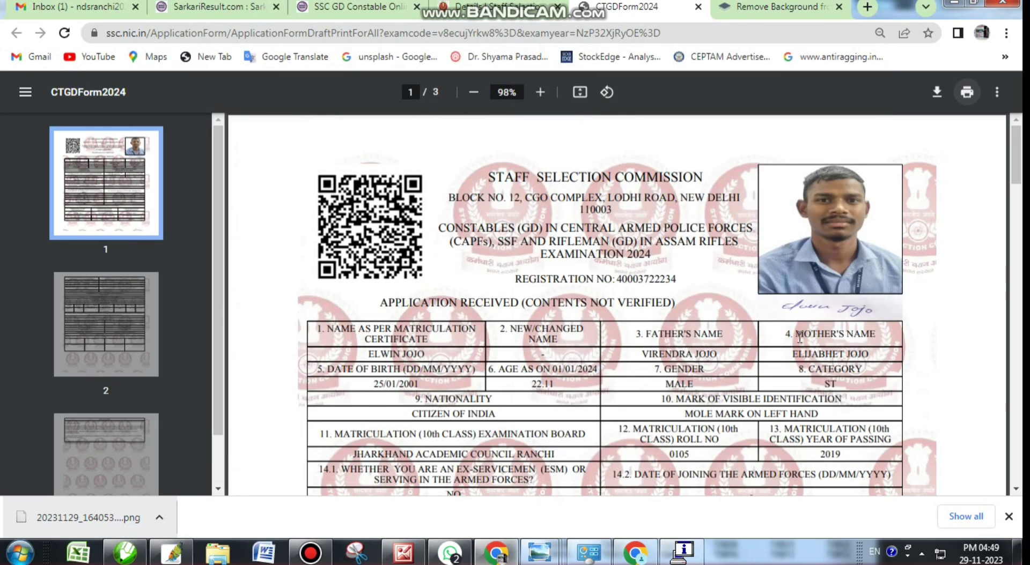